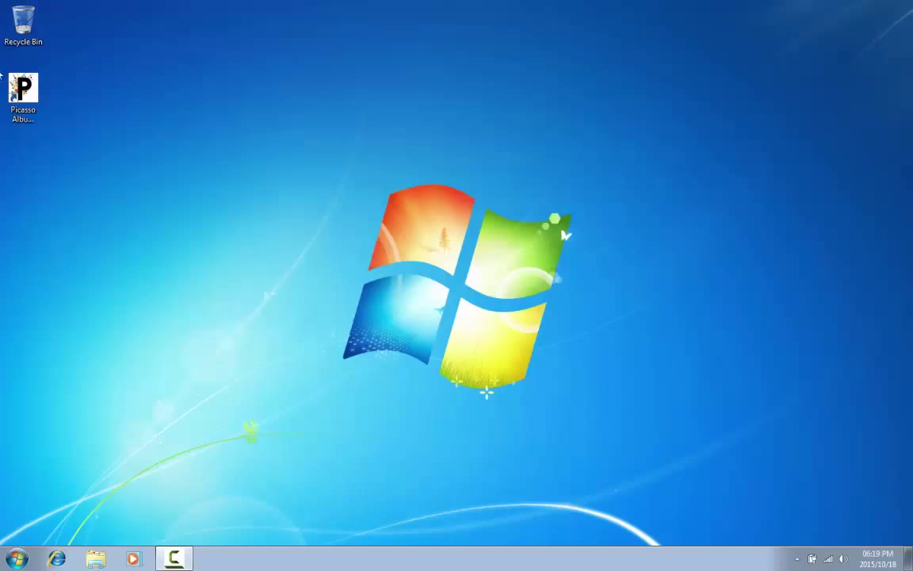
# Step: Launch Picasso Album Maker from its desktop icon
pyautogui.doubleClick(29, 79)
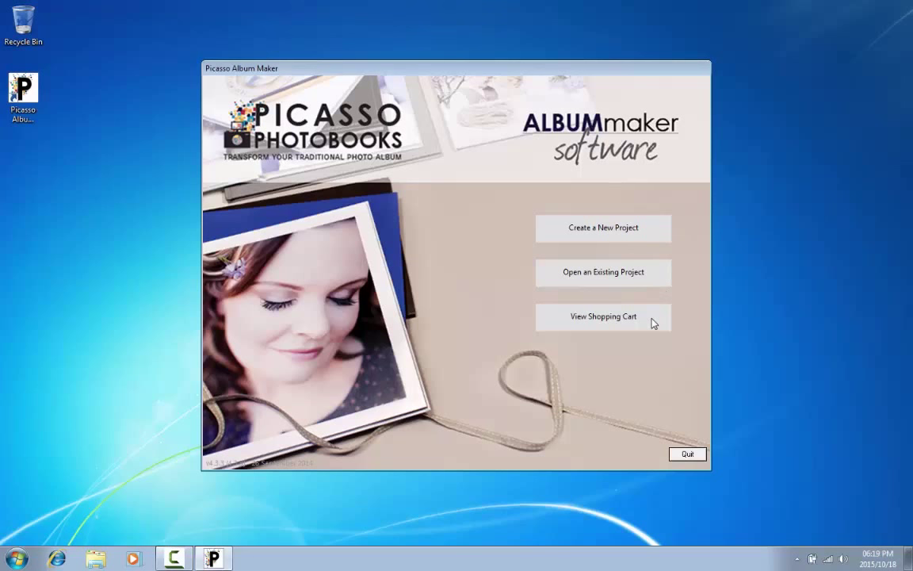
# Step: Start a new project and choose the Photo Books category to see its product types
pyautogui.click(611, 233)
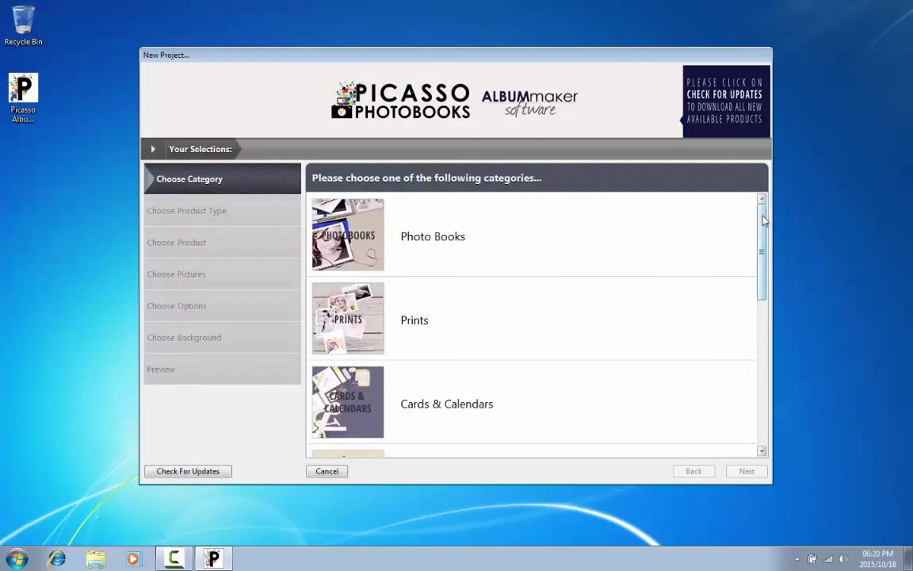
pyautogui.moveTo(763, 220)
pyautogui.mouseDown()
pyautogui.moveTo(754, 351)
pyautogui.moveTo(761, 214)
pyautogui.mouseUp()
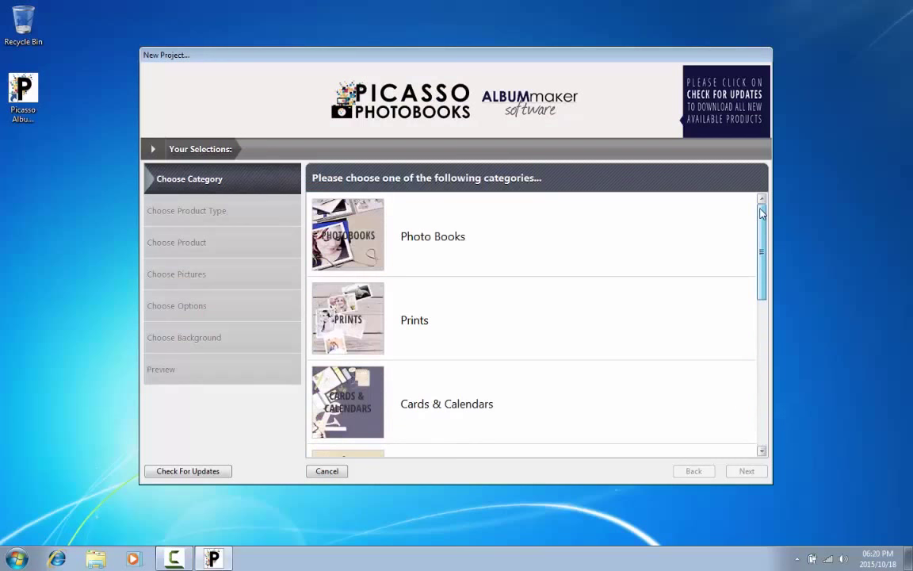
pyautogui.click(339, 237)
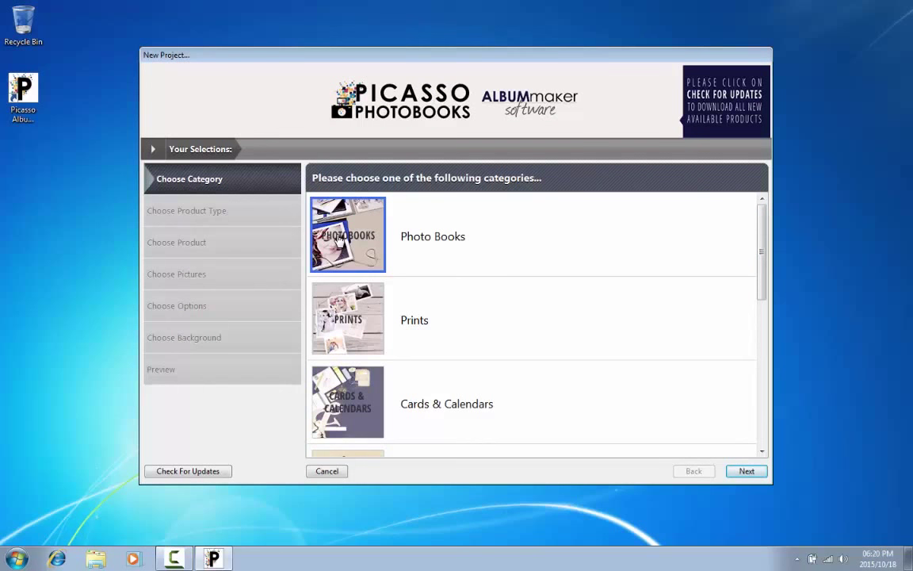
pyautogui.click(748, 471)
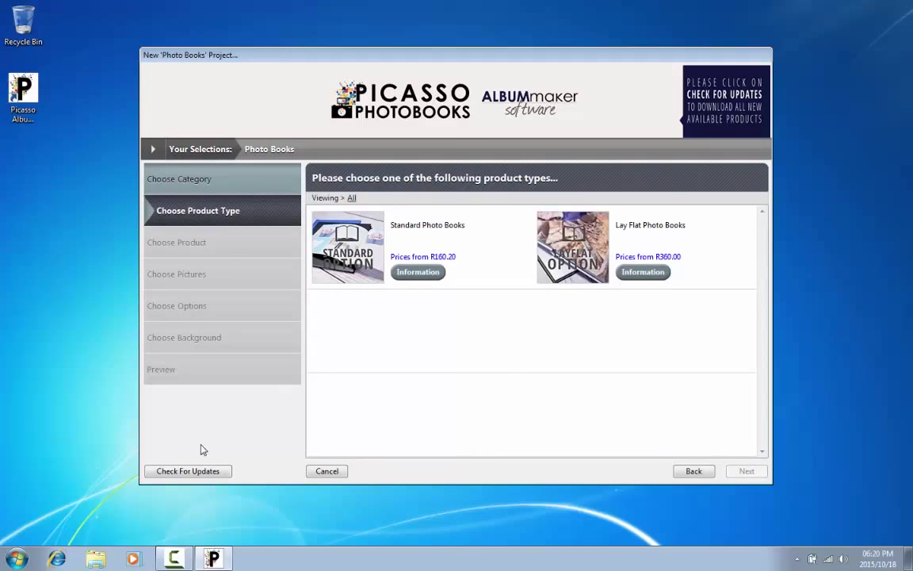
# Step: Check for newly downloadable products, then cancel the update without installing anything
pyautogui.click(190, 473)
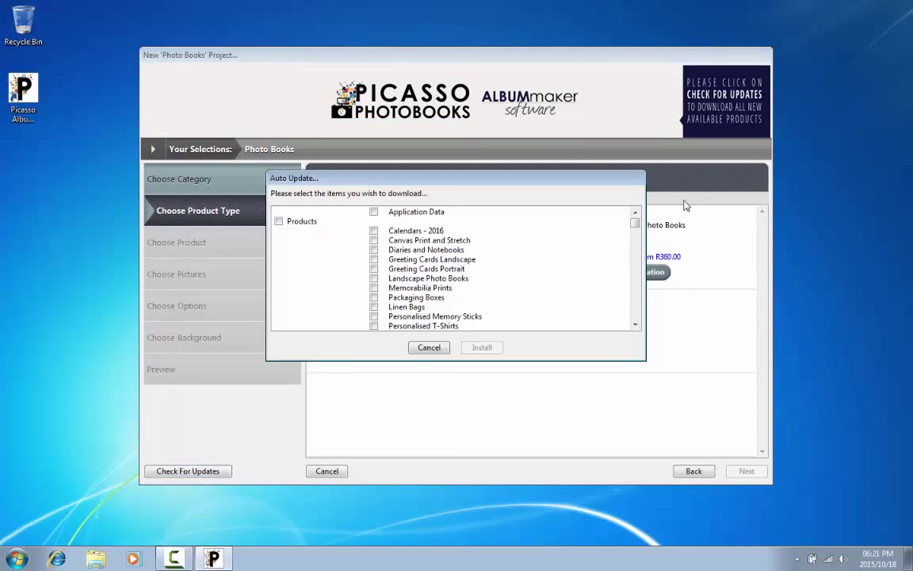
pyautogui.moveTo(637, 225)
pyautogui.mouseDown()
pyautogui.moveTo(635, 323)
pyautogui.moveTo(635, 223)
pyautogui.mouseUp()
pyautogui.click(428, 347)
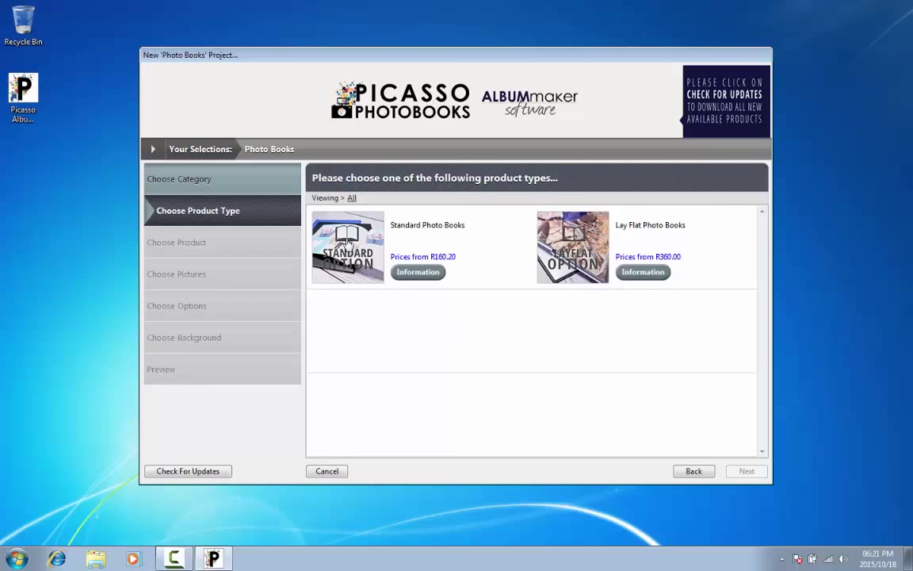
# Step: Choose Standard Photo Books and select the A5 Landscape Printed Hard Cover book
pyautogui.click(347, 244)
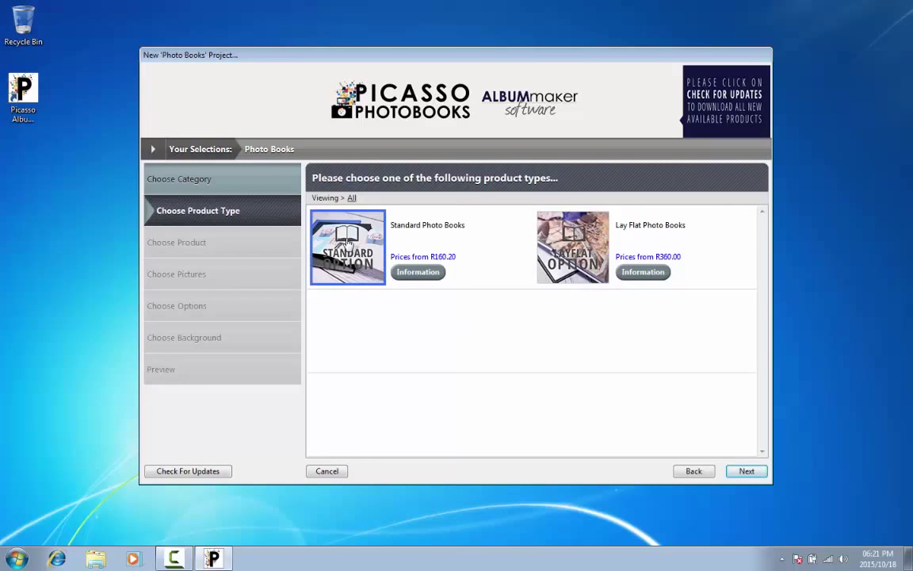
pyautogui.click(746, 471)
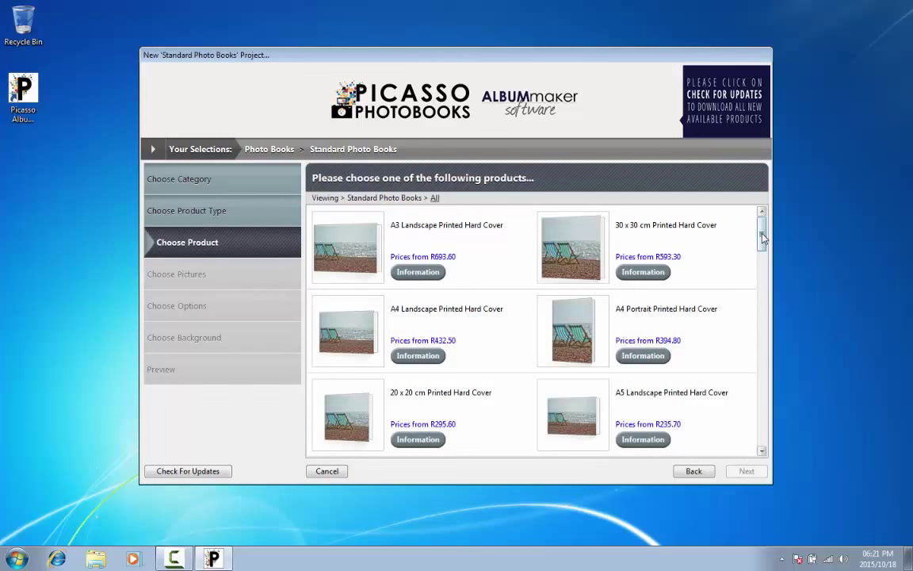
pyautogui.scroll(-1, 763, 251)
pyautogui.moveTo(763, 251); pyautogui.dragTo(762, 429)
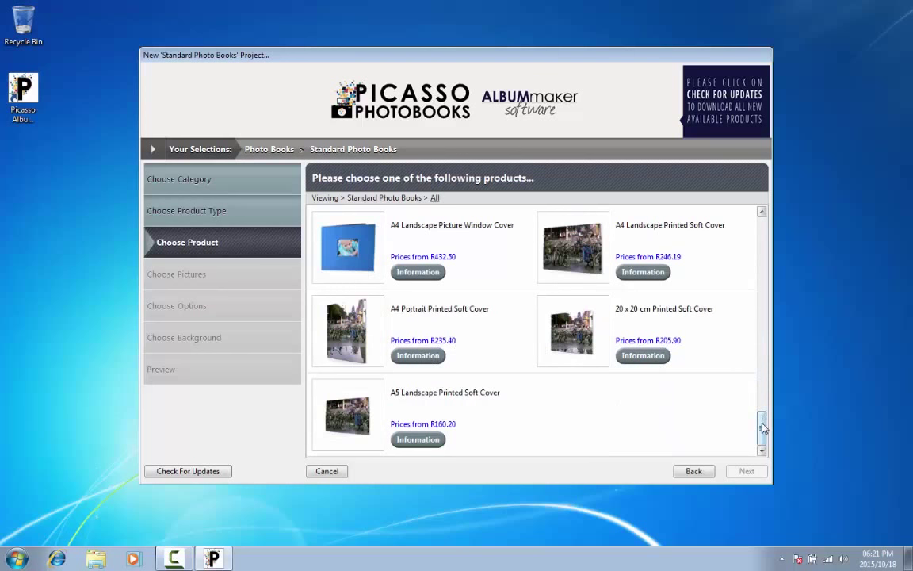
pyautogui.moveTo(761, 420); pyautogui.dragTo(764, 225)
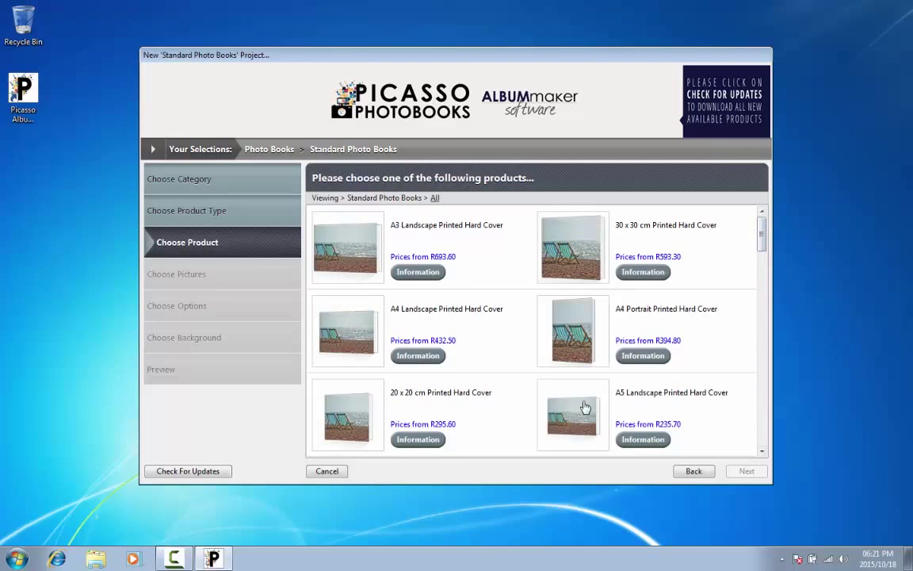
pyautogui.click(584, 407)
# Step: Move on to picture selection and bring up the Computer picture-source choices
pyautogui.click(746, 471)
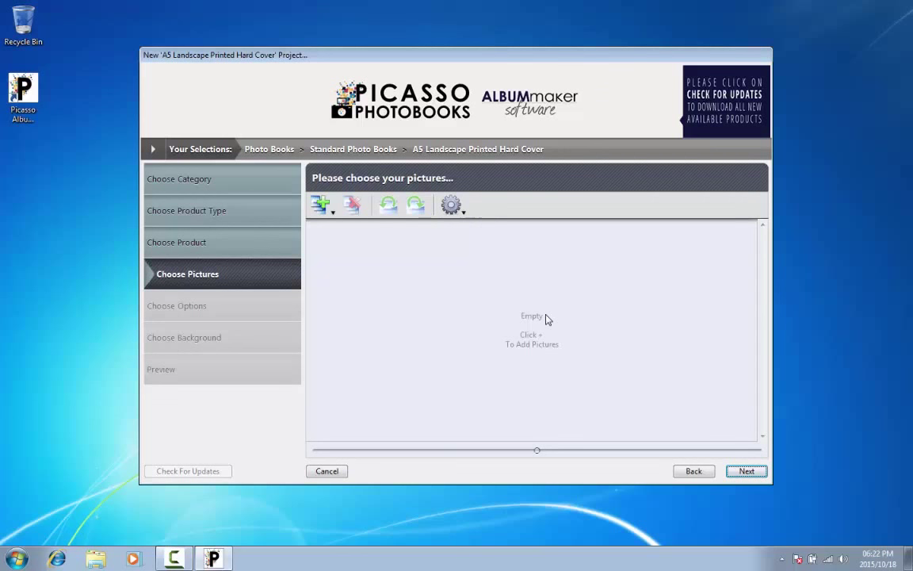
pyautogui.click(324, 209)
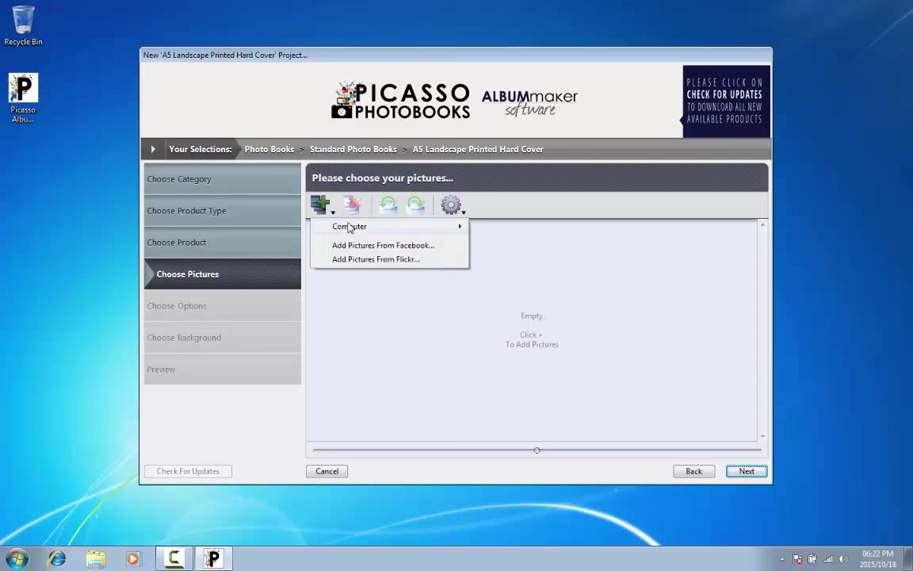
pyautogui.moveTo(349, 227)
pyautogui.click(537, 347)
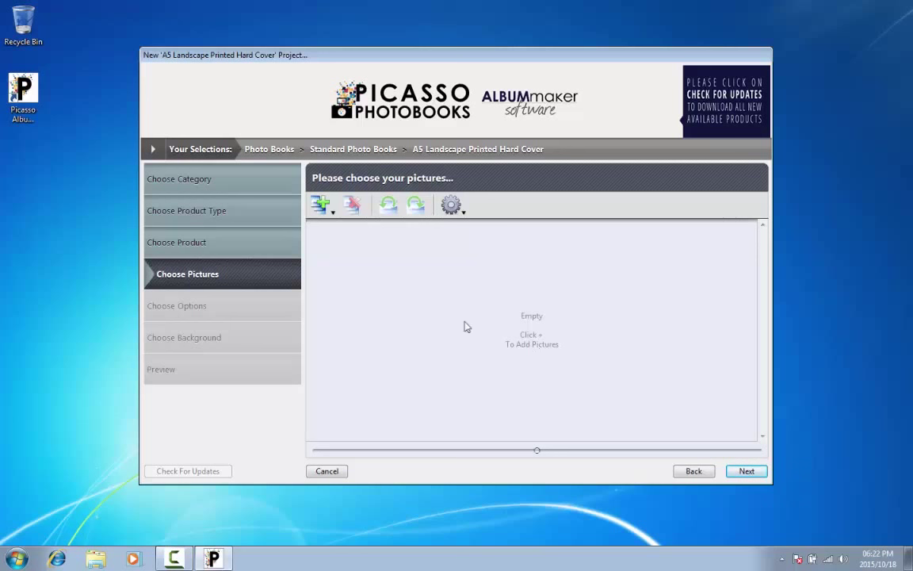
pyautogui.click(322, 207)
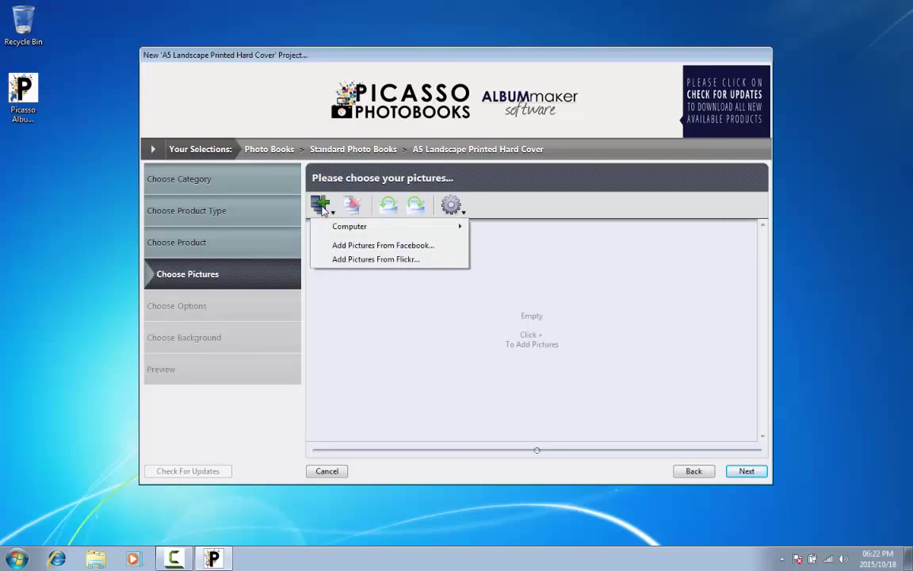
pyautogui.moveTo(347, 230)
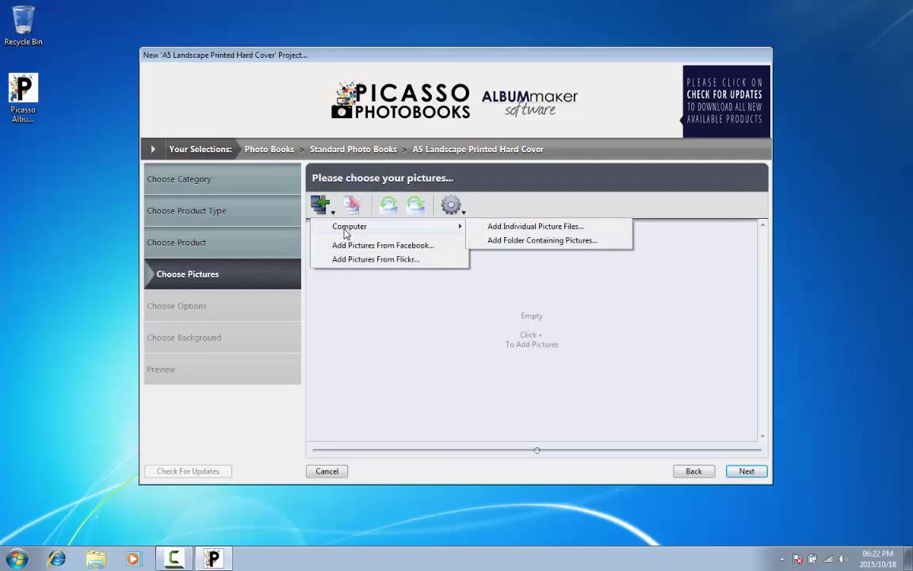
# Step: Add all the photos in the Family Shoot Waterfront folder to the book
pyautogui.click(543, 229)
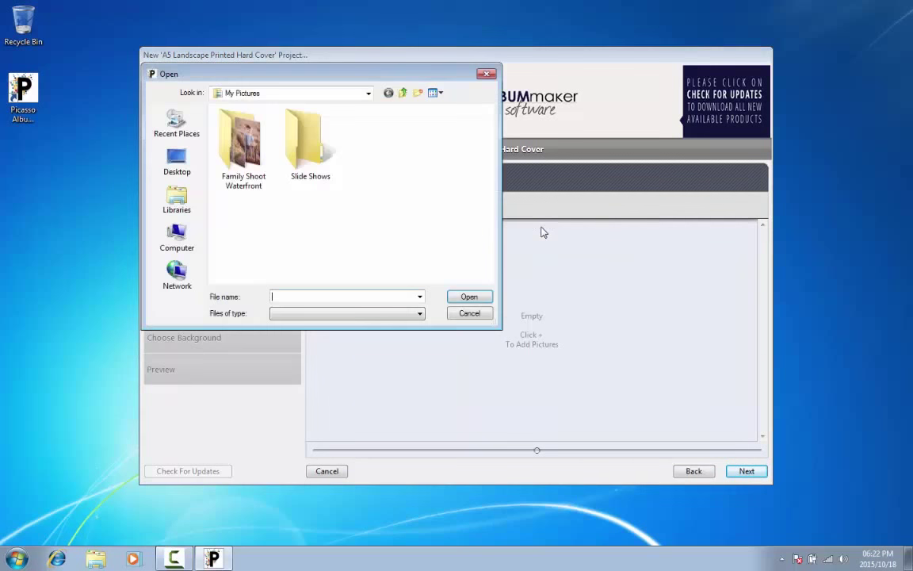
pyautogui.doubleClick(244, 147)
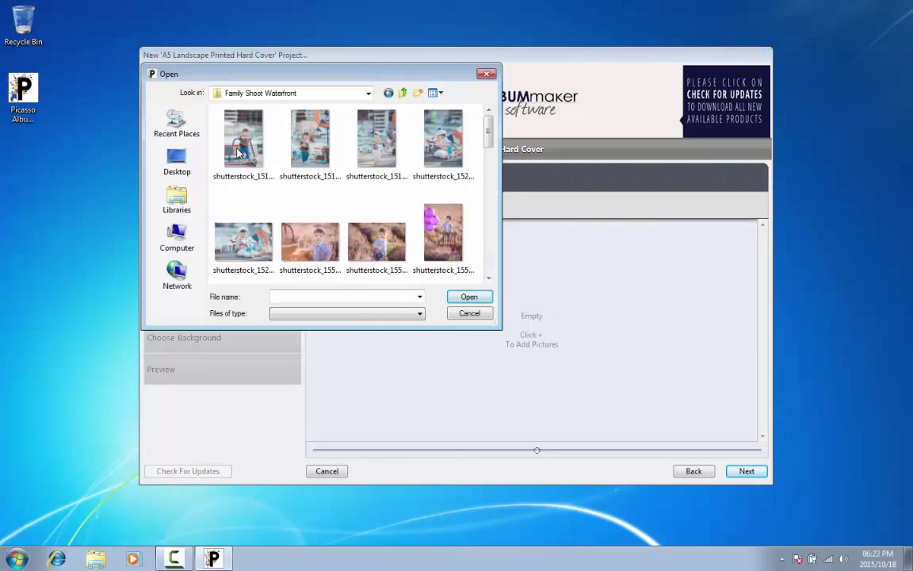
pyautogui.click(243, 155)
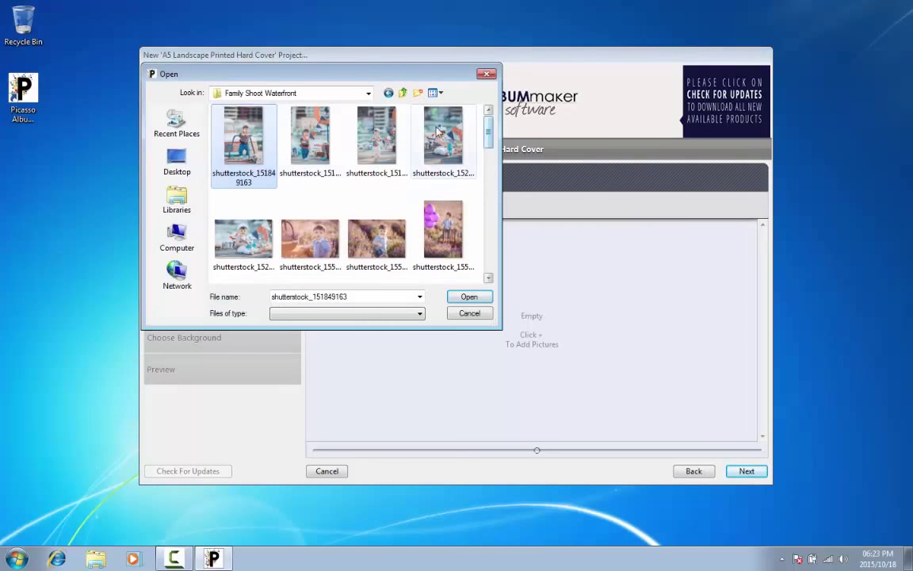
pyautogui.scroll(-3, 489, 188)
pyautogui.moveTo(490, 188); pyautogui.dragTo(489, 255)
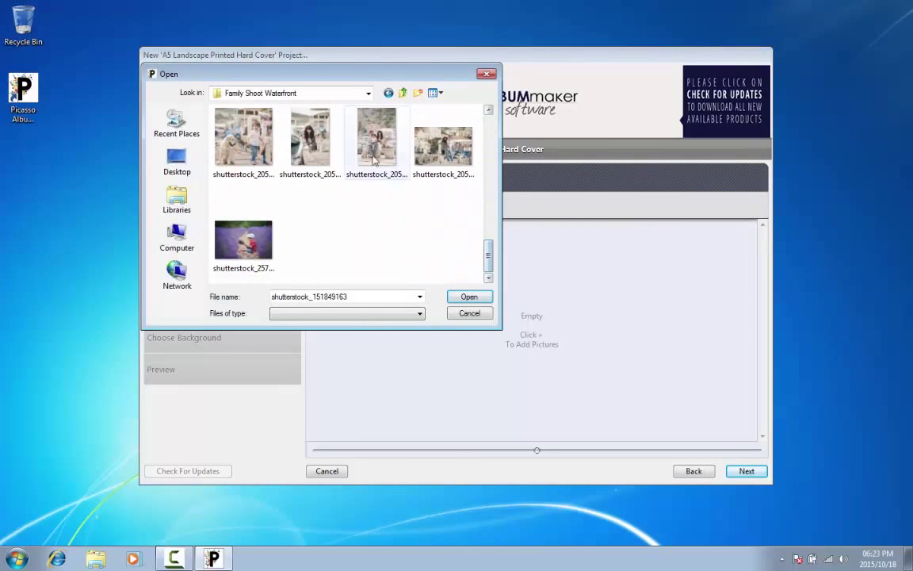
pyautogui.keyDown('shift'); pyautogui.click(349, 135); pyautogui.keyUp('shift')
pyautogui.click(471, 297)
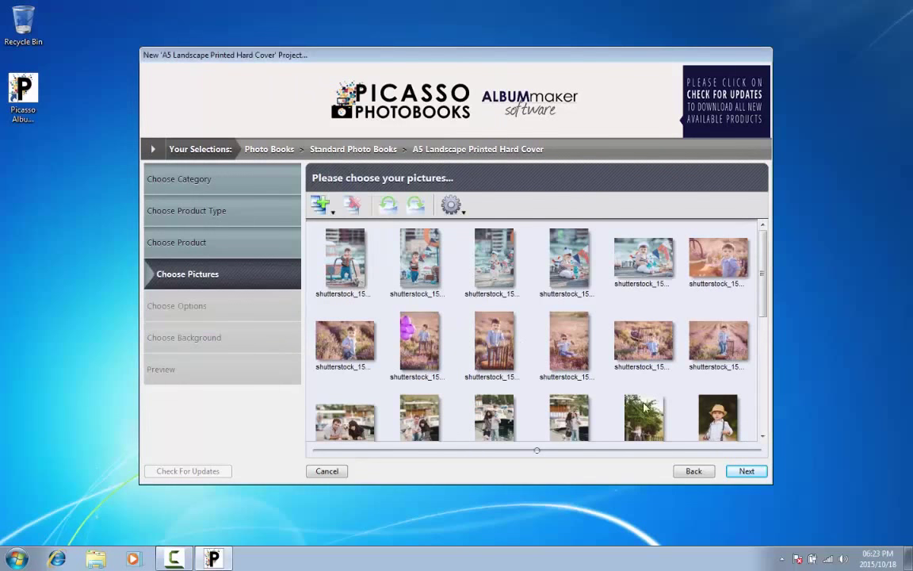
# Step: Name the new project 'Q-Photo Tutorial' and create it
pyautogui.click(748, 472)
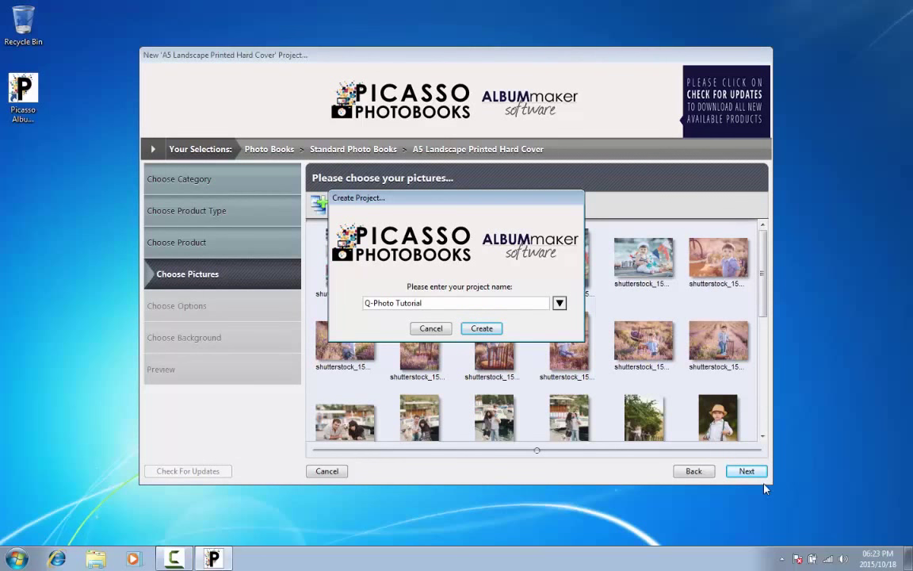
pyautogui.click(484, 328)
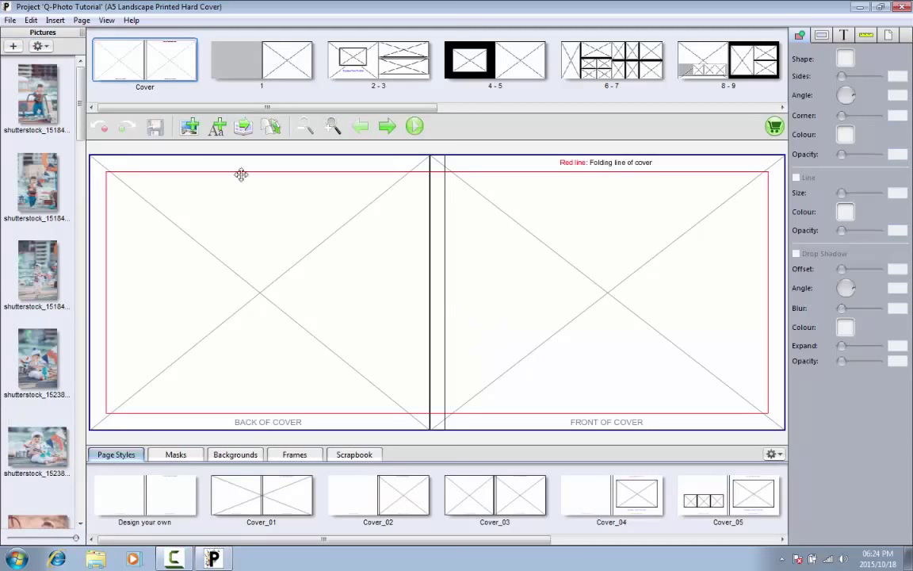
pyautogui.moveTo(80, 96)
pyautogui.mouseDown()
pyautogui.moveTo(80, 428)
pyautogui.moveTo(88, 89)
pyautogui.mouseUp()
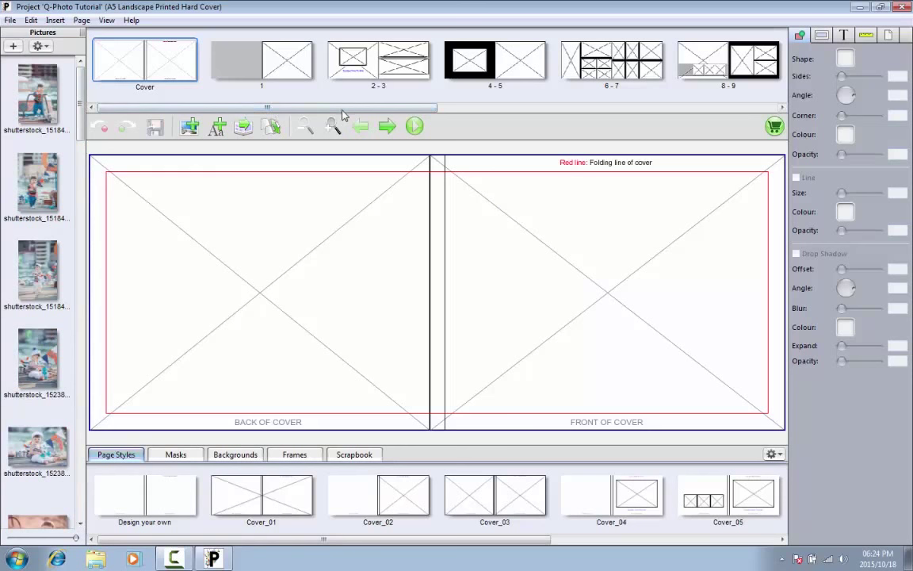
pyautogui.moveTo(342, 109)
pyautogui.mouseDown()
pyautogui.moveTo(634, 121)
pyautogui.moveTo(483, 104)
pyautogui.moveTo(301, 111)
pyautogui.moveTo(333, 125)
pyautogui.mouseUp()
pyautogui.click(175, 454)
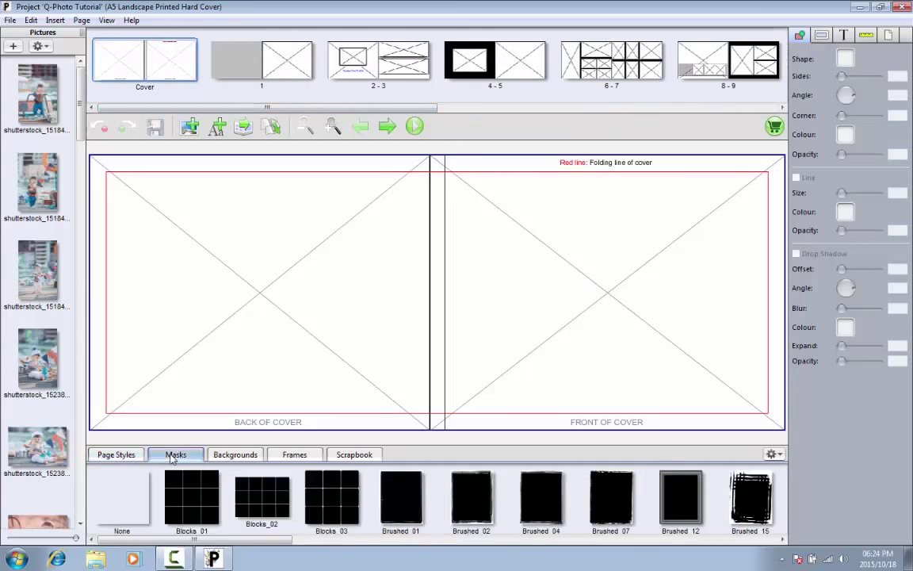
pyautogui.click(234, 454)
pyautogui.click(295, 454)
pyautogui.click(355, 456)
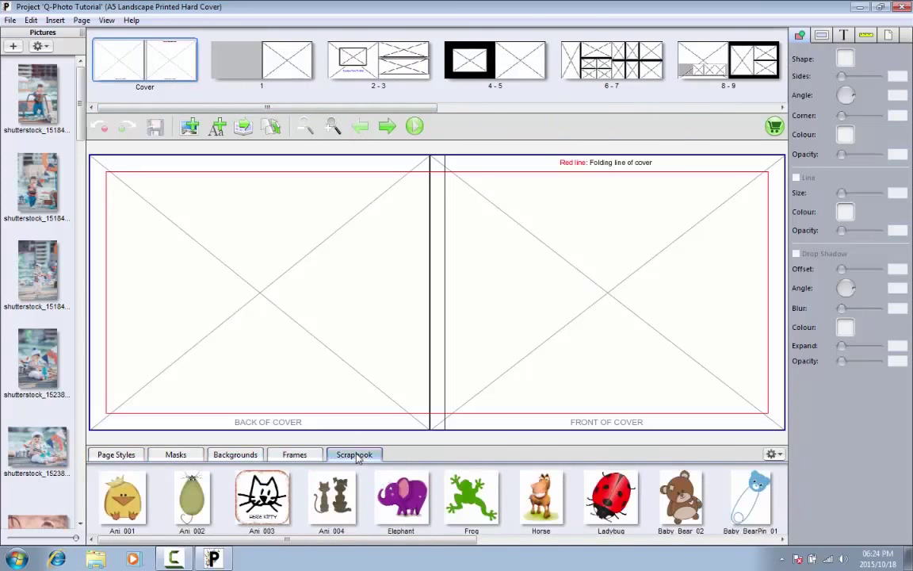
pyautogui.click(119, 455)
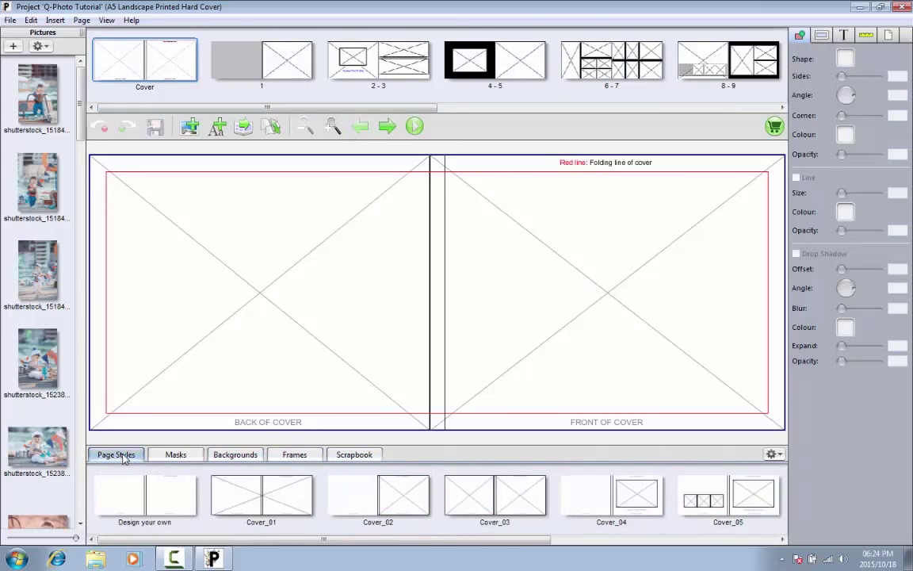
# Step: Autoflow the loaded photos into the book and page through spreads 1 to 4-5
pyautogui.click(243, 133)
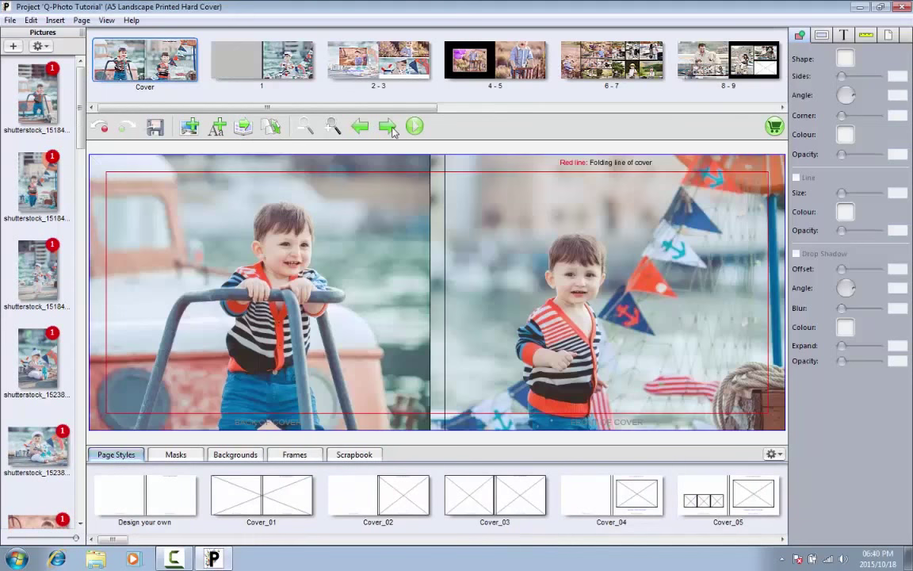
pyautogui.click(387, 127)
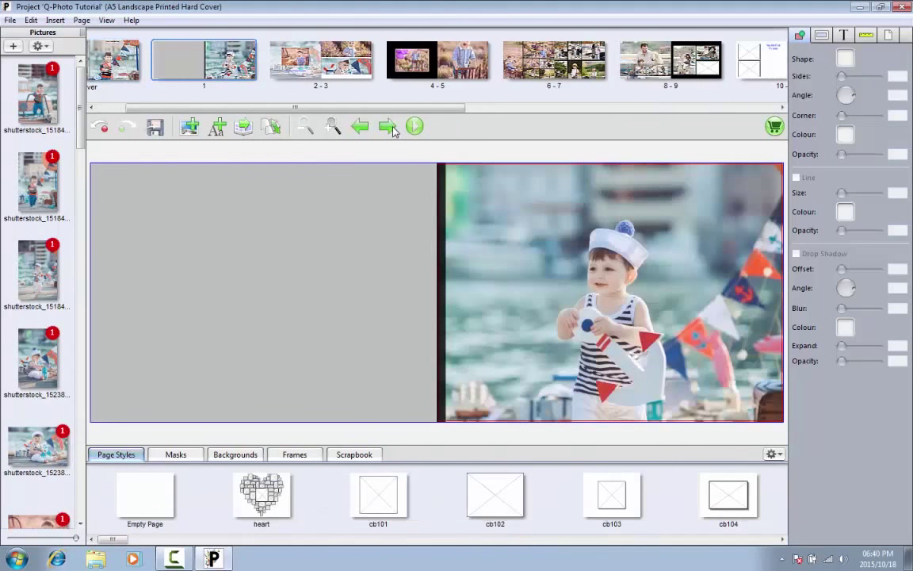
pyautogui.click(390, 128)
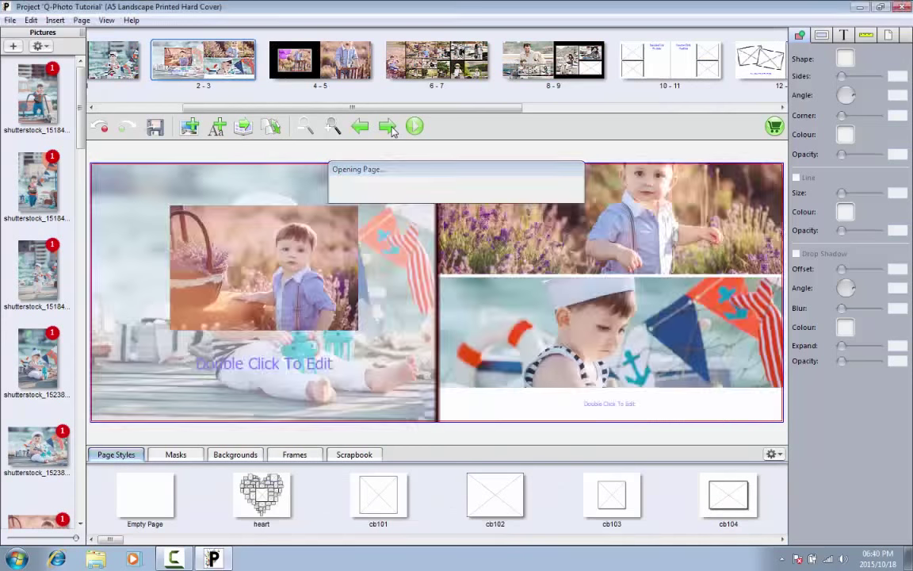
pyautogui.click(388, 127)
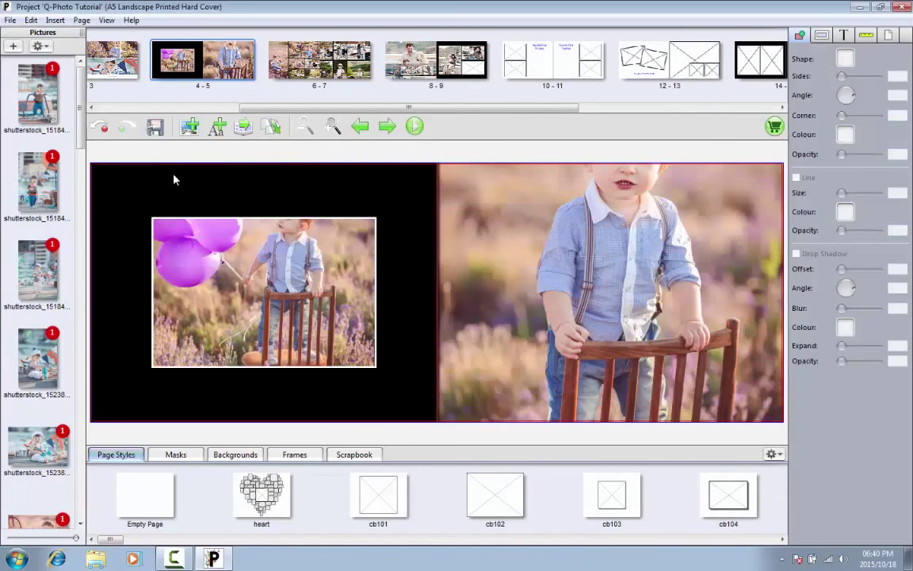
# Step: On spread 8-9, place the boy-and-two-dogs photo in the empty bottom-right frame
pyautogui.click(435, 63)
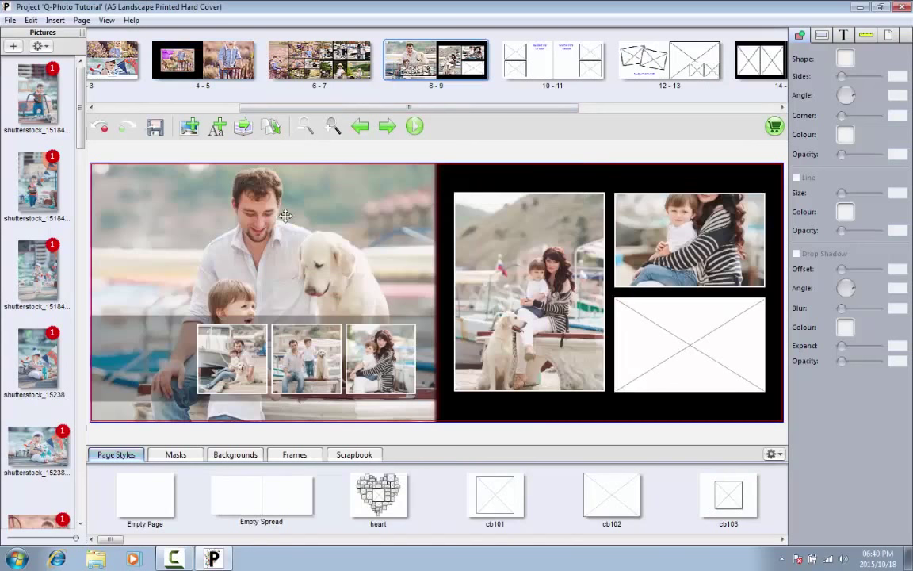
pyautogui.click(83, 273)
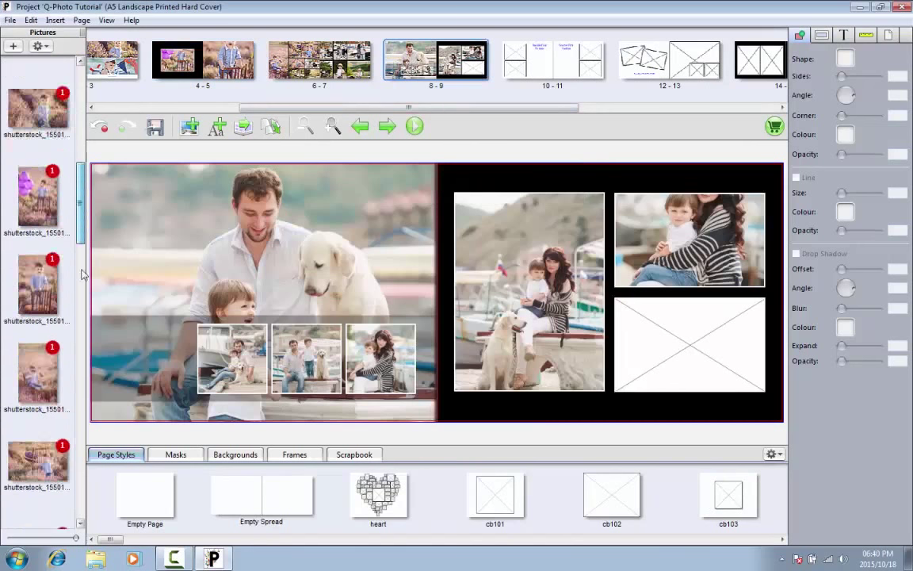
pyautogui.scroll(-10, 83, 274)
pyautogui.click(574, 364)
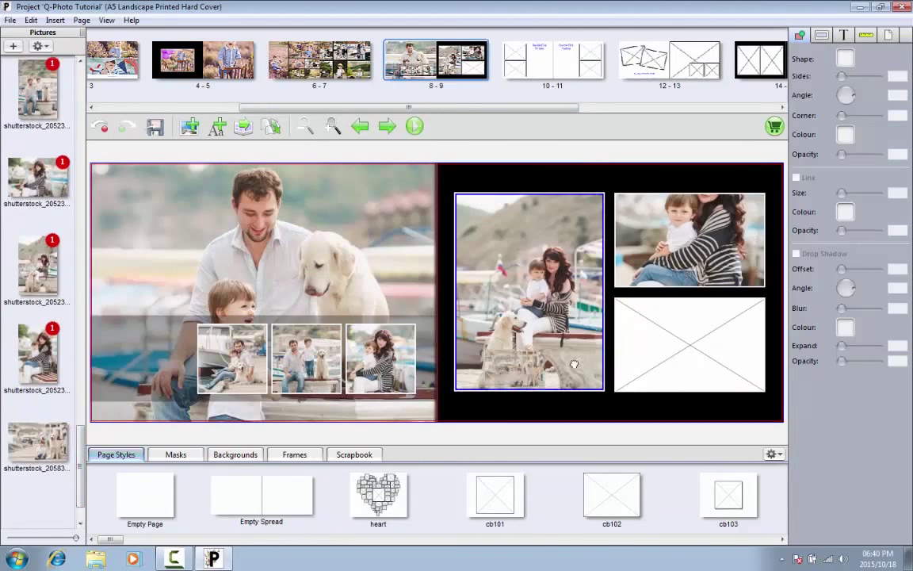
pyautogui.moveTo(574, 364); pyautogui.dragTo(696, 339)
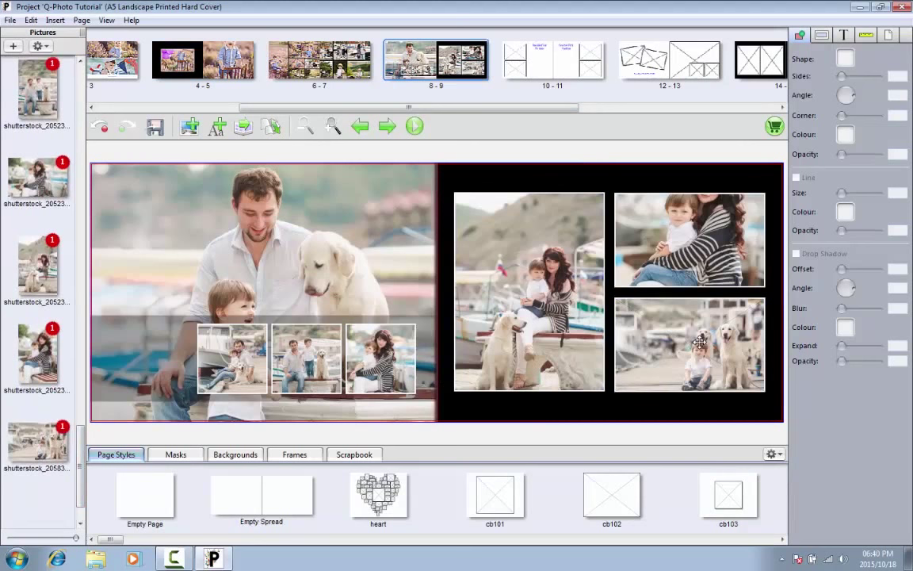
pyautogui.click(14, 46)
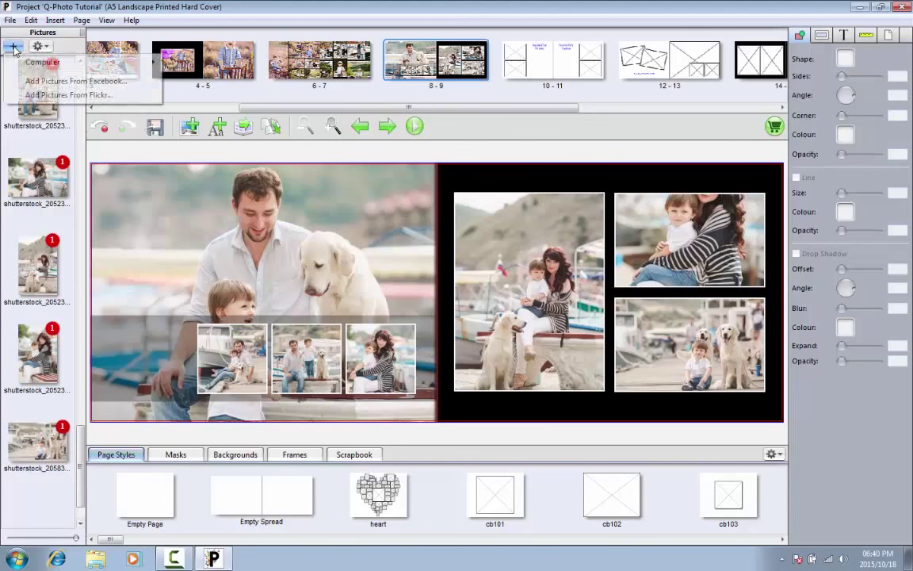
# Step: Add the lavender photo shutterstock_257201698 from Family Shoot Waterfront to the pictures list
pyautogui.moveTo(40, 61)
pyautogui.click(195, 61)
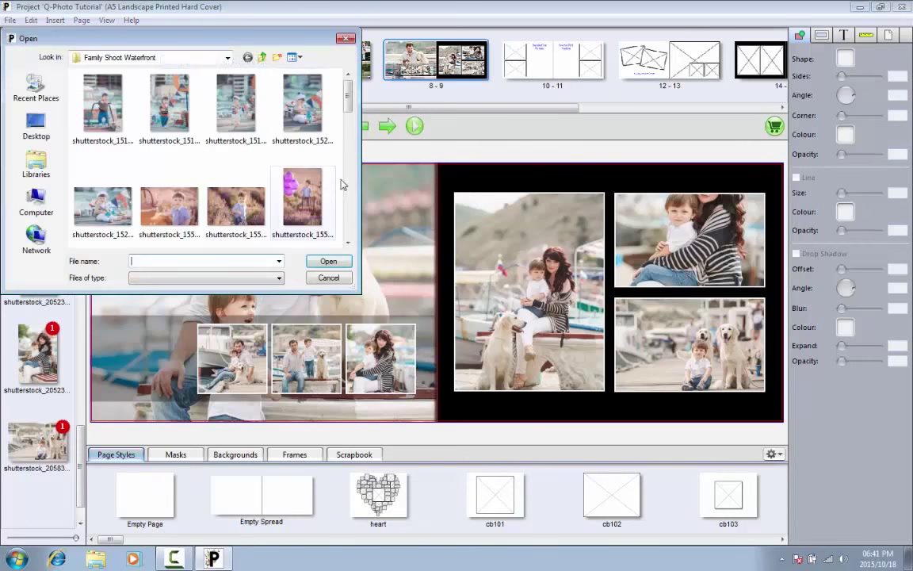
pyautogui.scroll(-10, 342, 184)
pyautogui.click(103, 226)
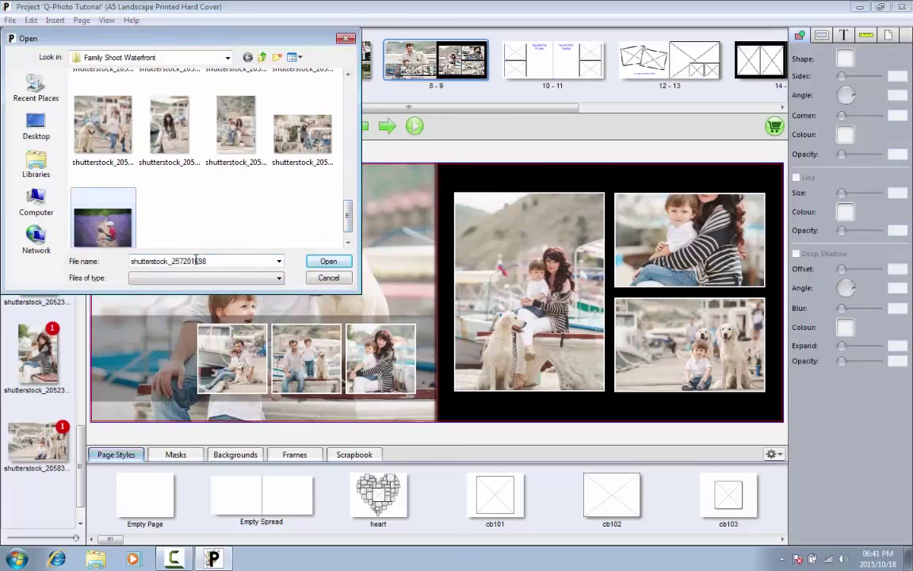
pyautogui.click(329, 262)
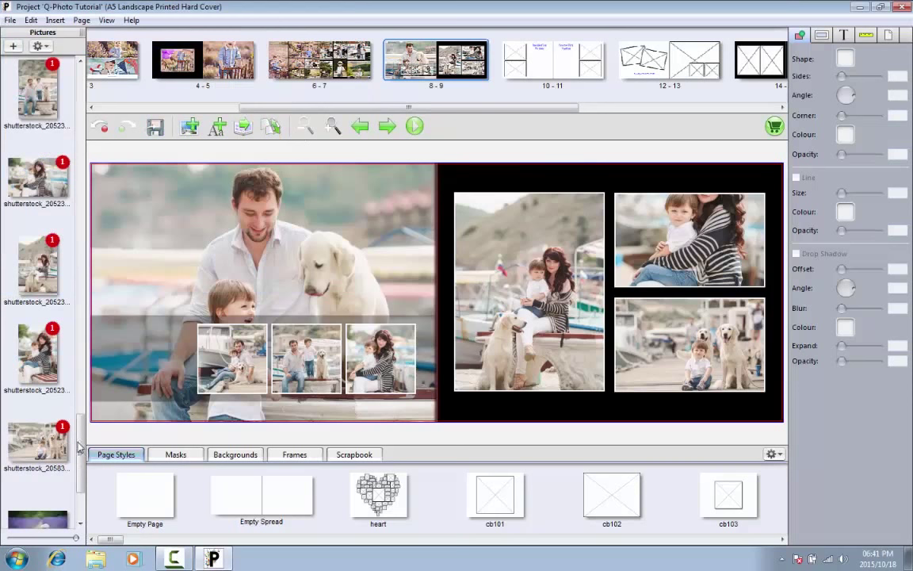
pyautogui.moveTo(79, 448); pyautogui.dragTo(81, 475)
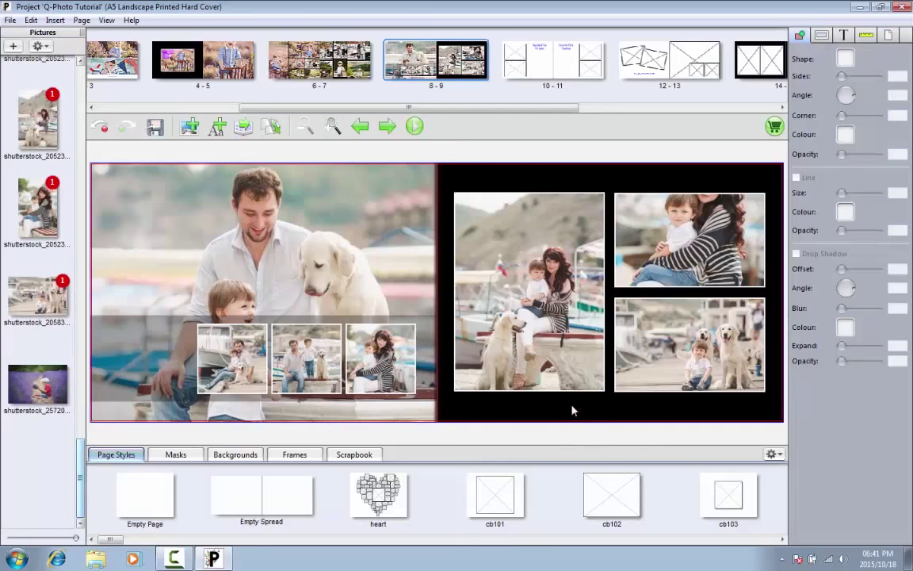
# Step: Put the family photo in spread 6-7's empty lower-left box, then go to spread 4-5
pyautogui.moveTo(450, 112); pyautogui.dragTo(397, 108)
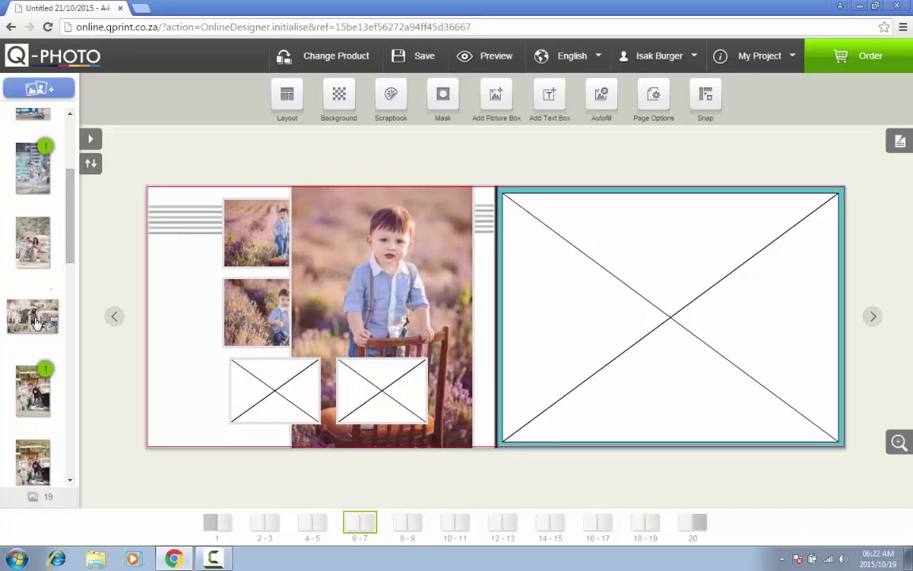
pyautogui.moveTo(33, 308); pyautogui.dragTo(277, 399)
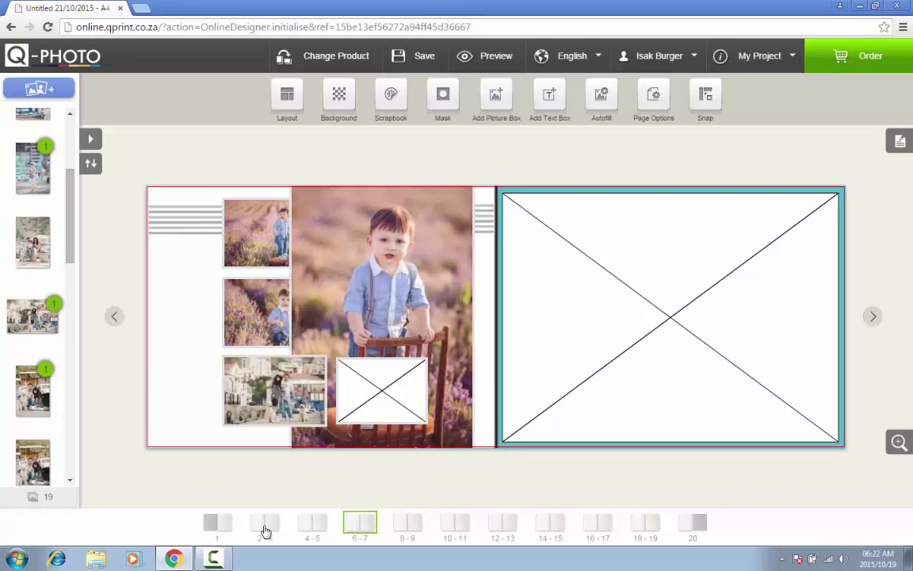
pyautogui.click(218, 523)
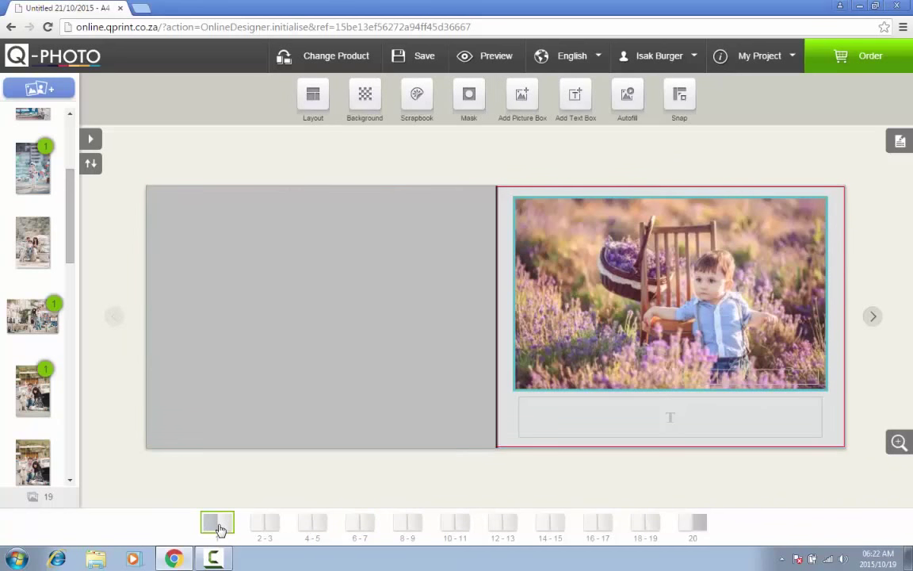
pyautogui.click(263, 528)
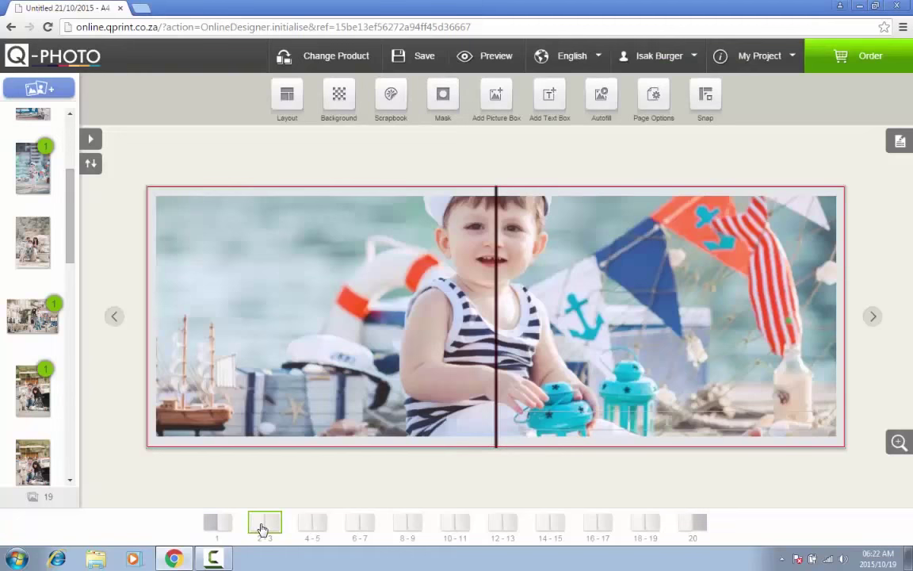
pyautogui.click(319, 527)
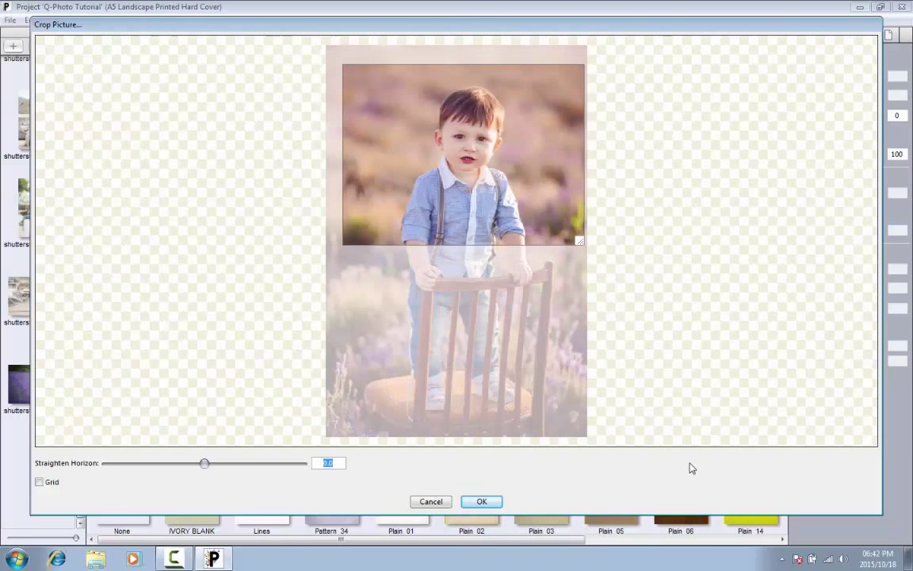
# Step: Apply the closer head-and-shoulders crop to the boy's photo on the right page of spread 4-5
pyautogui.click(482, 501)
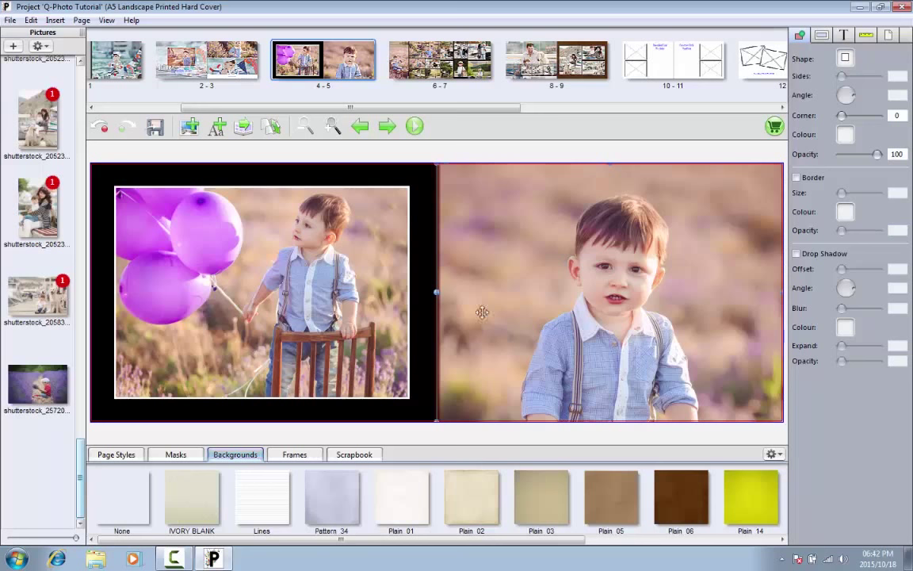
# Step: On spread 6-7, bottom-align the boy-by-the-tree, boy-in-hat and bottom-right photos
pyautogui.click(459, 75)
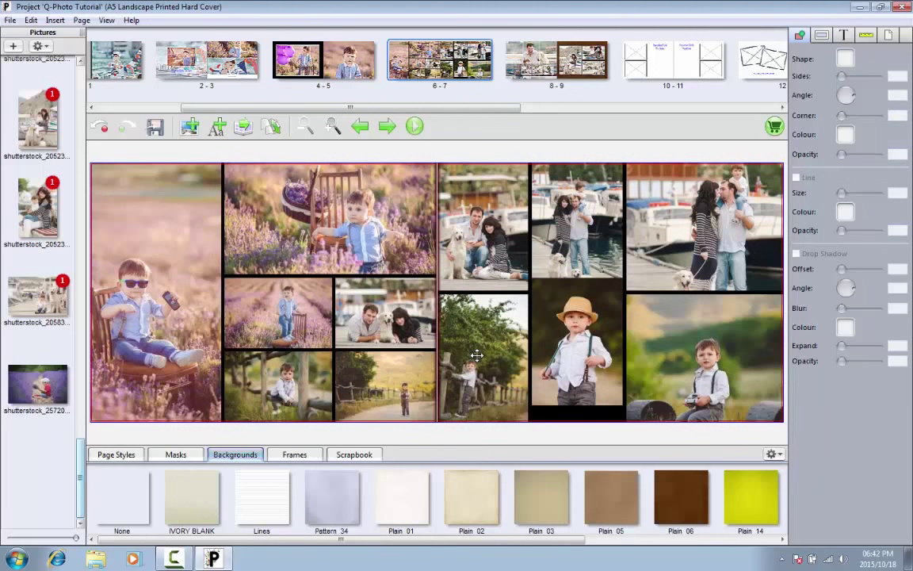
pyautogui.click(476, 356)
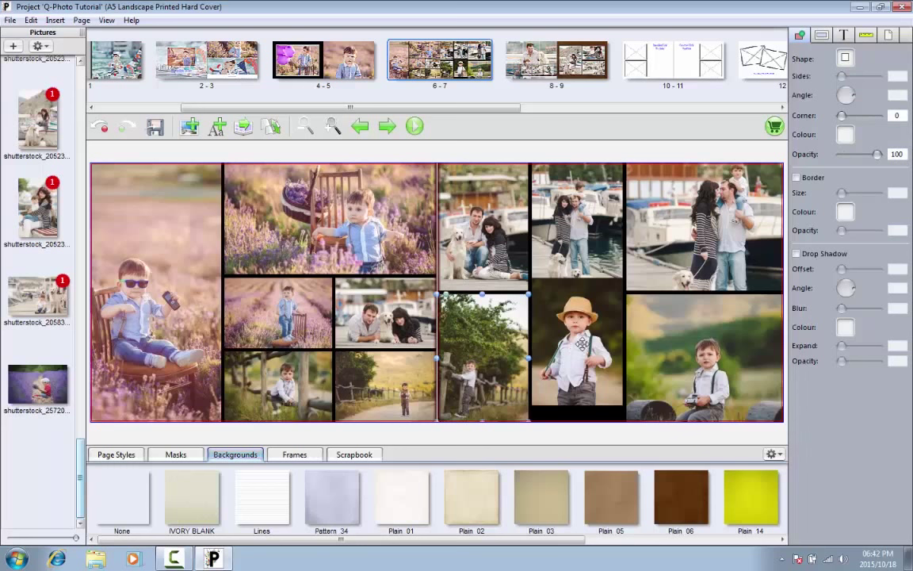
pyautogui.click(582, 342)
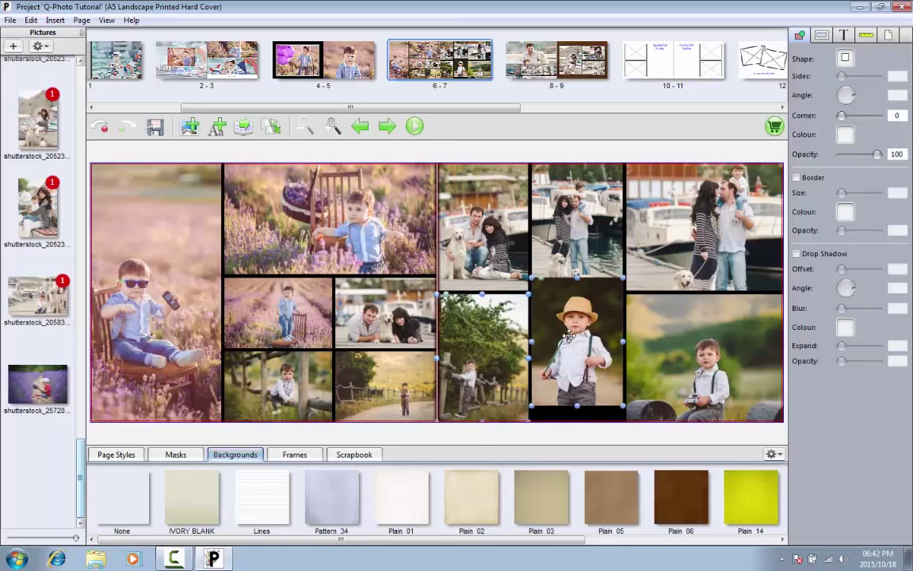
pyautogui.keyDown('ctrl'); pyautogui.click(707, 359); pyautogui.keyUp('ctrl')
pyautogui.rightClick(568, 324)
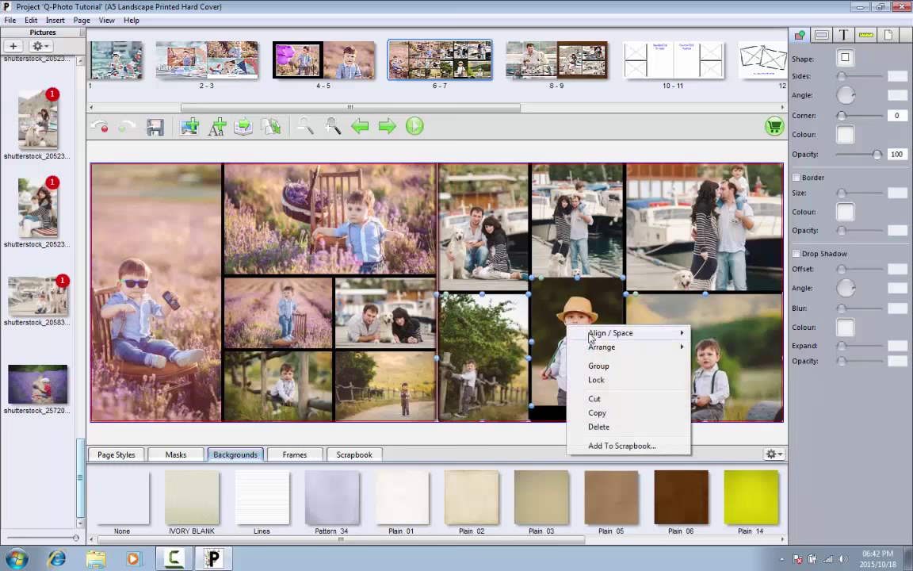
pyautogui.moveTo(595, 338)
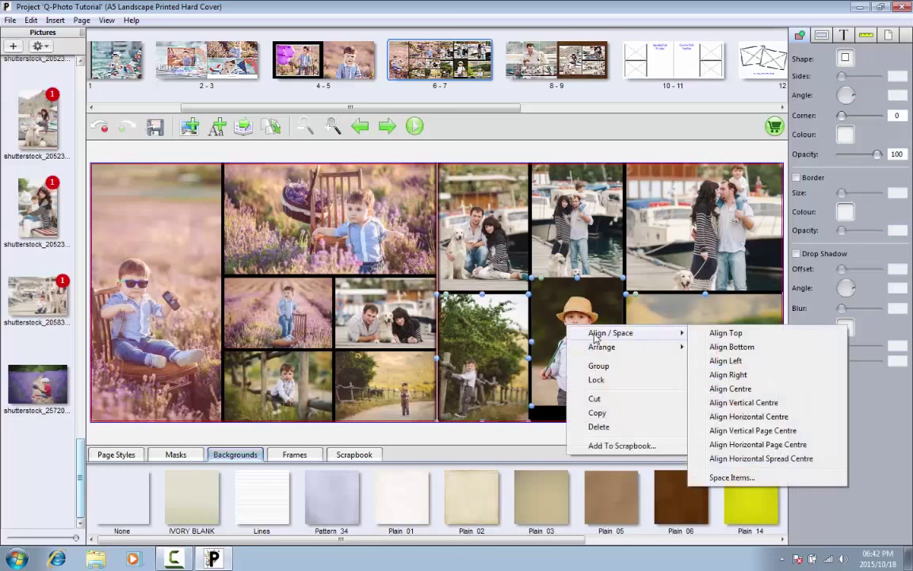
pyautogui.click(732, 348)
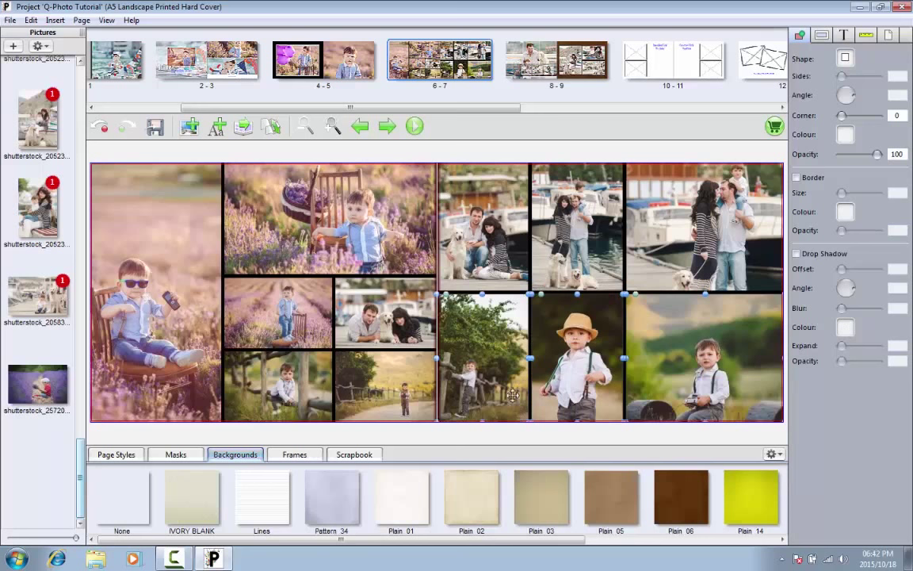
# Step: Fit the balloon photo to fill spread 4-5's left page, then go to spread 2-3
pyautogui.click(305, 59)
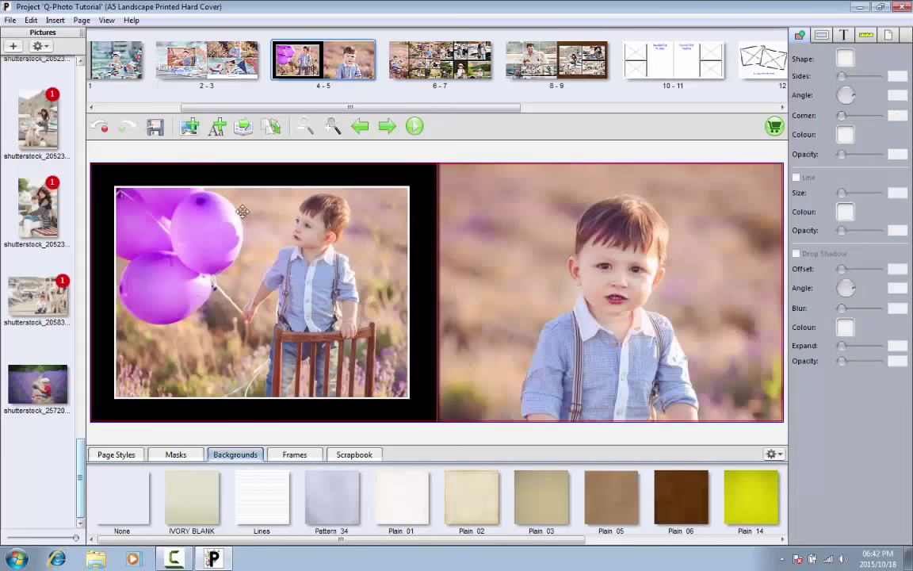
pyautogui.rightClick(223, 261)
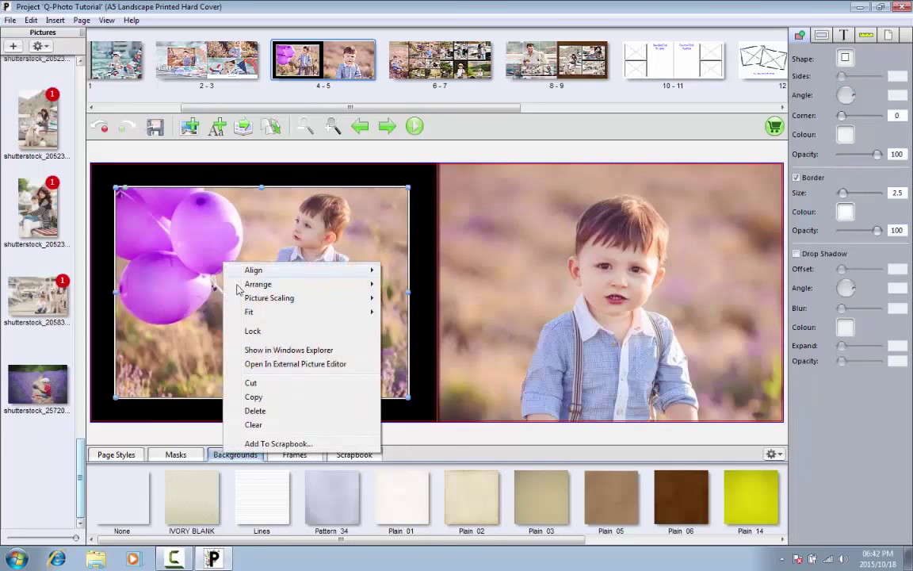
pyautogui.moveTo(306, 313)
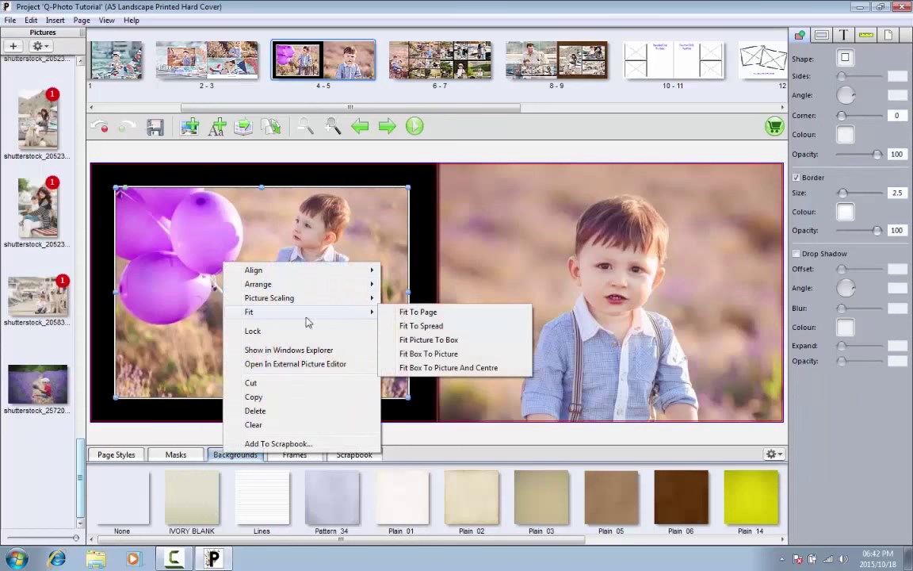
pyautogui.click(406, 315)
pyautogui.click(362, 54)
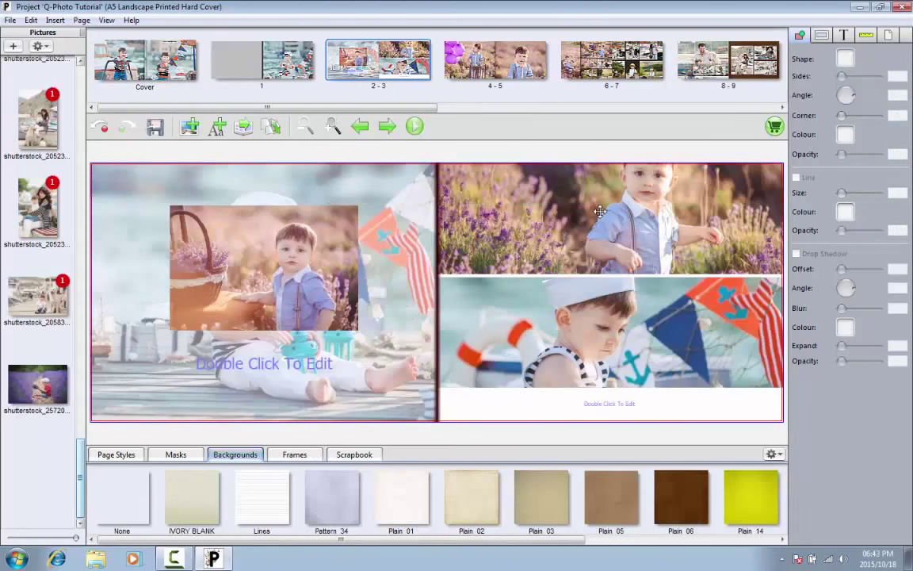
# Step: Shift the lavender photo's crop upward to show the boy's whole face, then return to spread 4-5
pyautogui.click(541, 189)
pyautogui.doubleClick(476, 205)
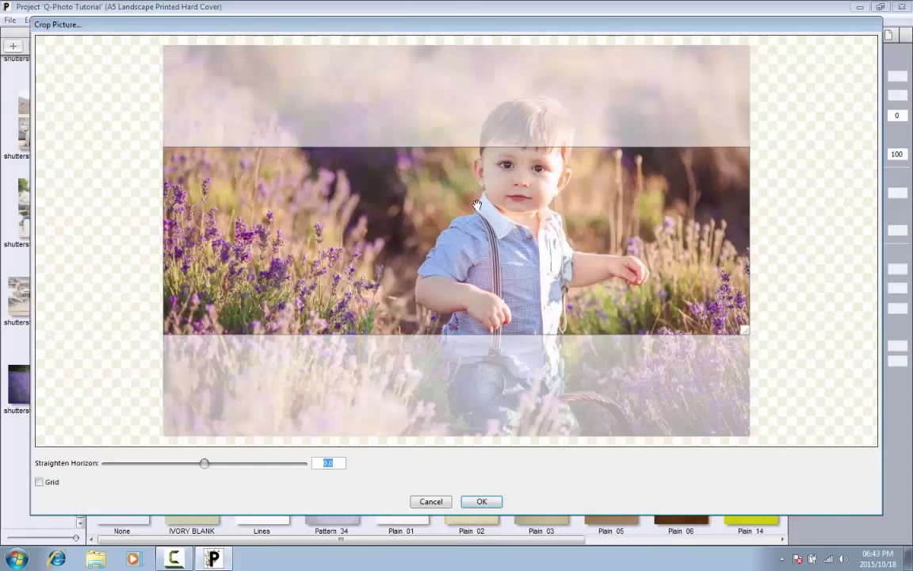
pyautogui.moveTo(476, 206); pyautogui.dragTo(463, 119)
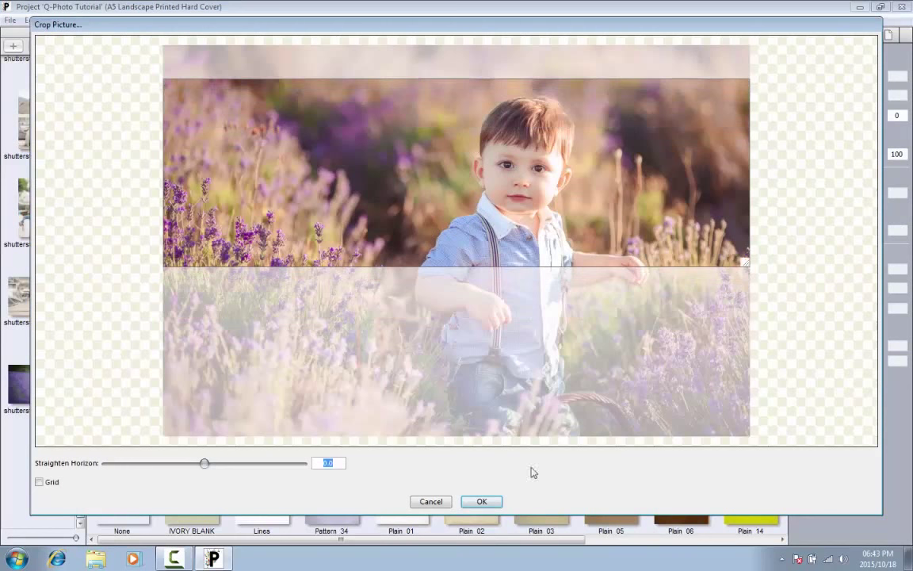
pyautogui.click(487, 500)
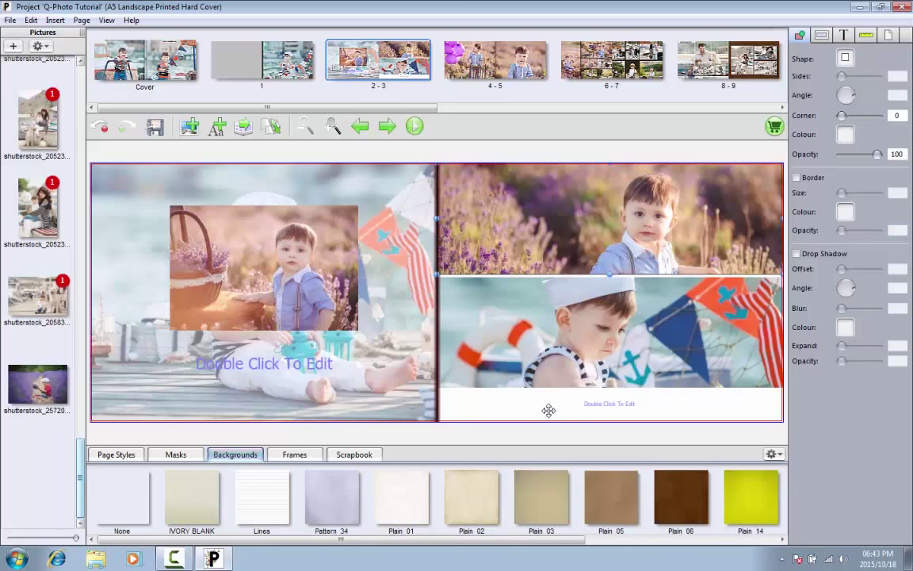
pyautogui.click(508, 71)
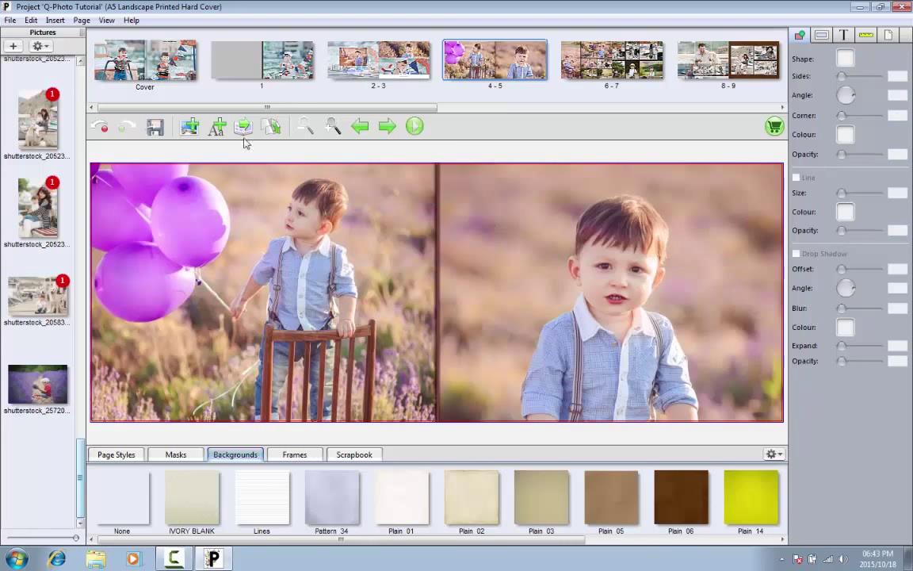
# Step: Add a text box on the balloon page containing the boy's name
pyautogui.click(219, 131)
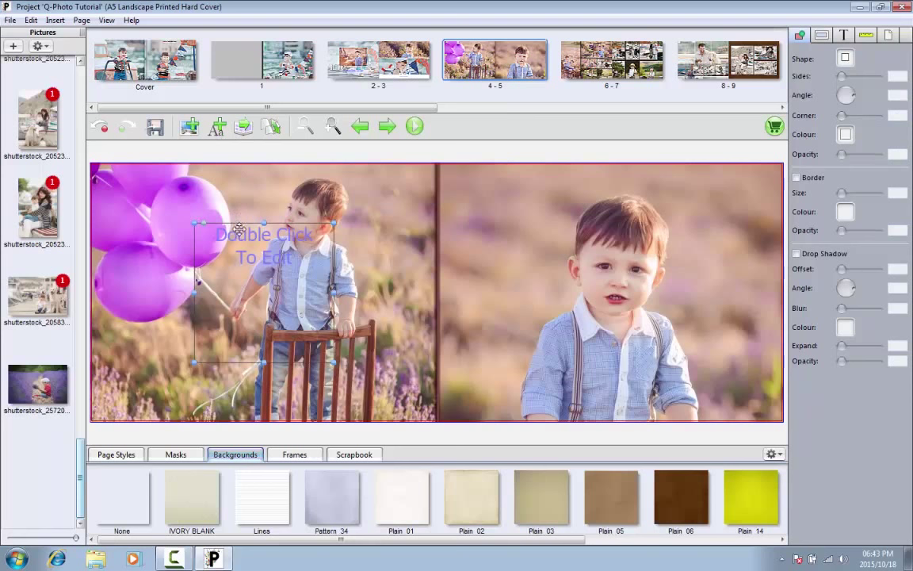
pyautogui.doubleClick(240, 236)
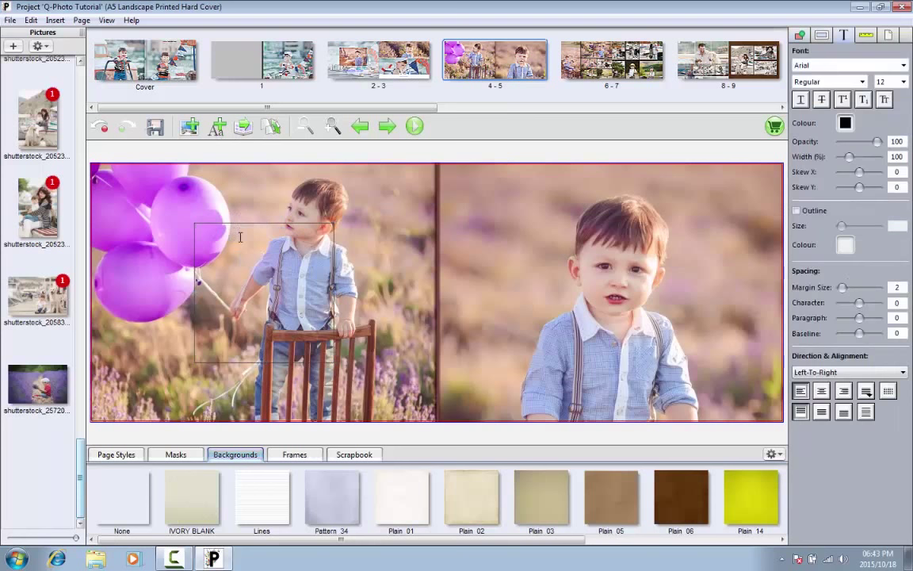
pyautogui.write('Johny')
# Step: Format the caption text as size 26 in red
pyautogui.moveTo(218, 230); pyautogui.dragTo(176, 234)
pyautogui.click(903, 82)
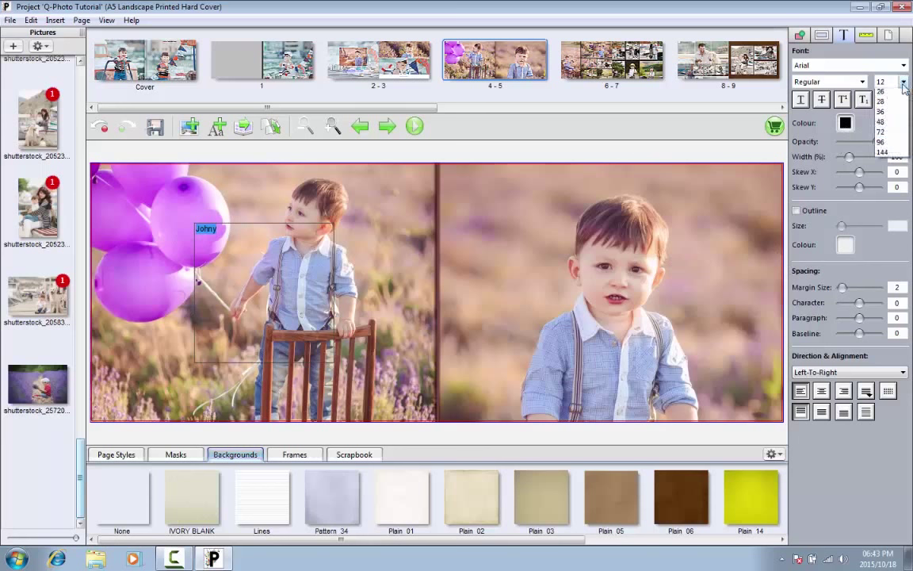
pyautogui.click(883, 92)
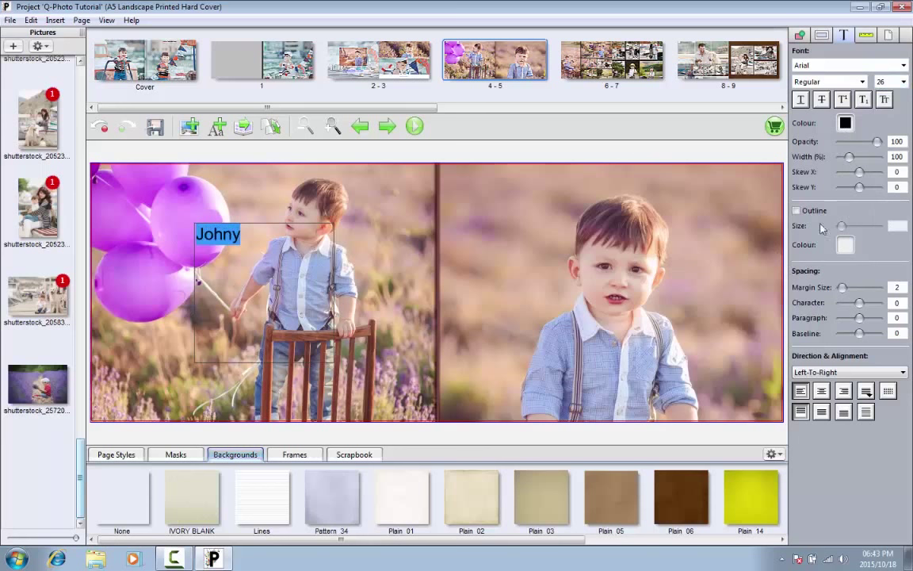
pyautogui.click(845, 123)
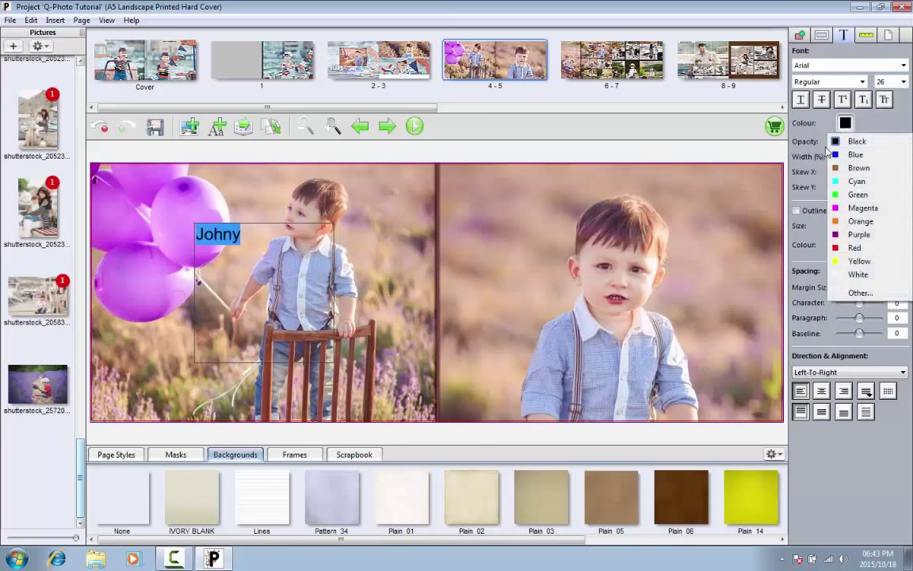
pyautogui.click(855, 247)
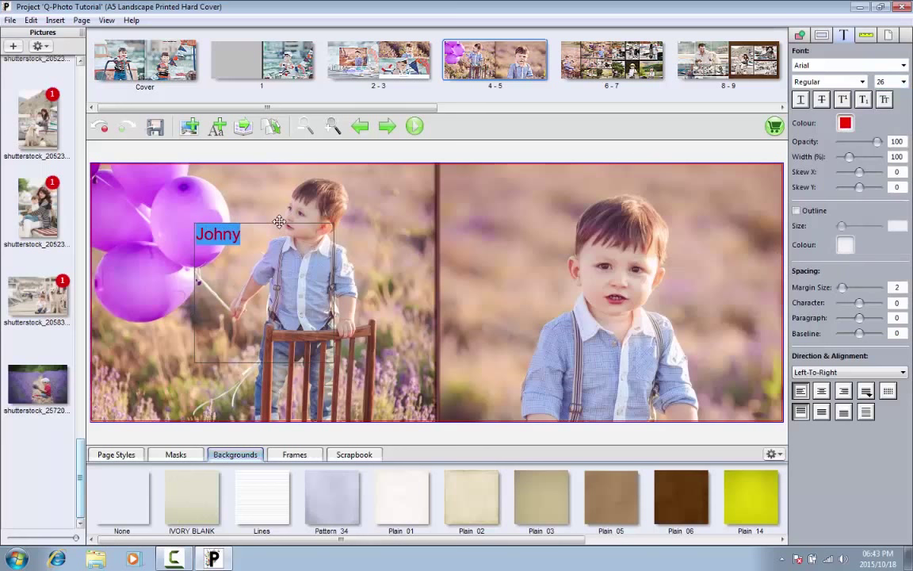
# Step: Copy the red left-page caption and paste it onto the right-page photo
pyautogui.click(254, 198)
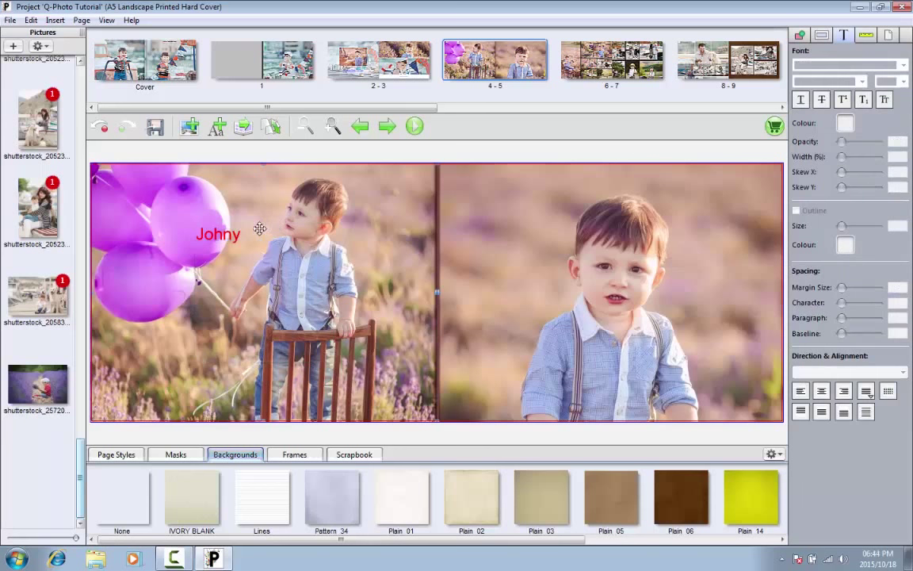
pyautogui.click(212, 230)
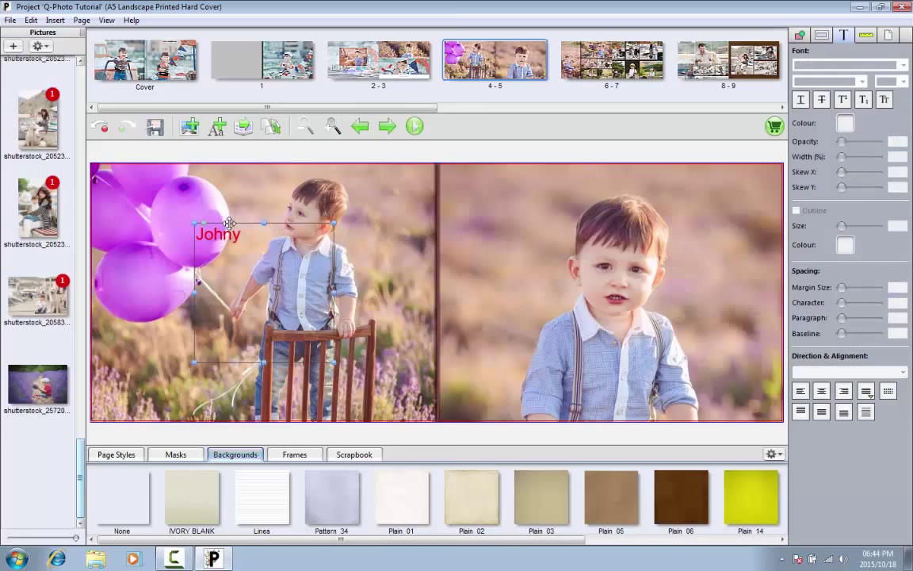
pyautogui.rightClick(229, 225)
pyautogui.click(279, 298)
pyautogui.rightClick(507, 252)
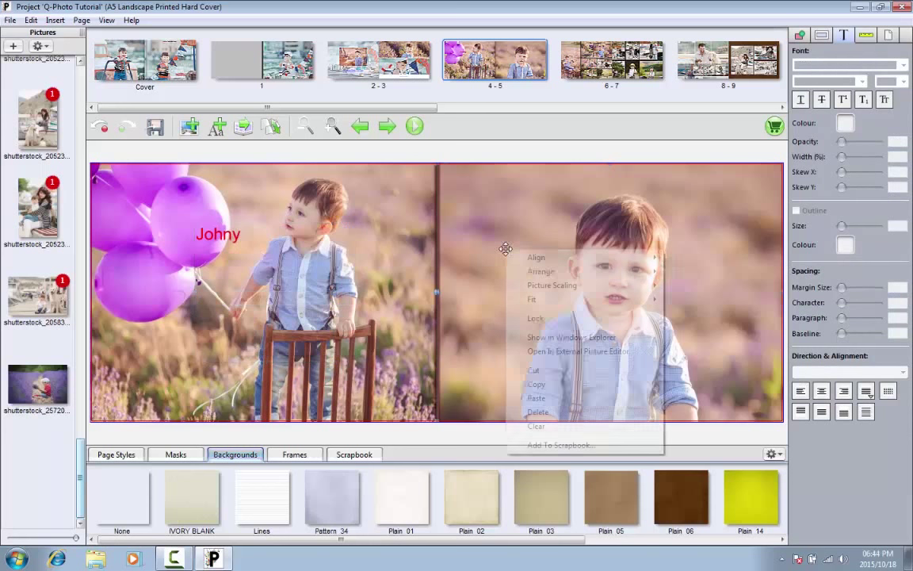
pyautogui.click(537, 397)
# Step: Replace the pasted caption's text with the second boy's name
pyautogui.doubleClick(529, 260)
pyautogui.moveTo(555, 260); pyautogui.dragTo(492, 260)
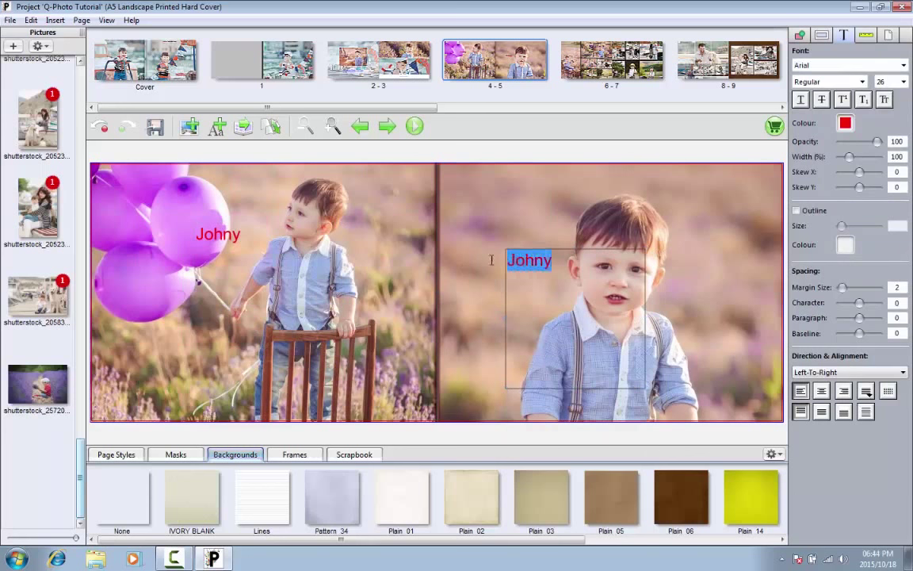
pyautogui.write('Pete')
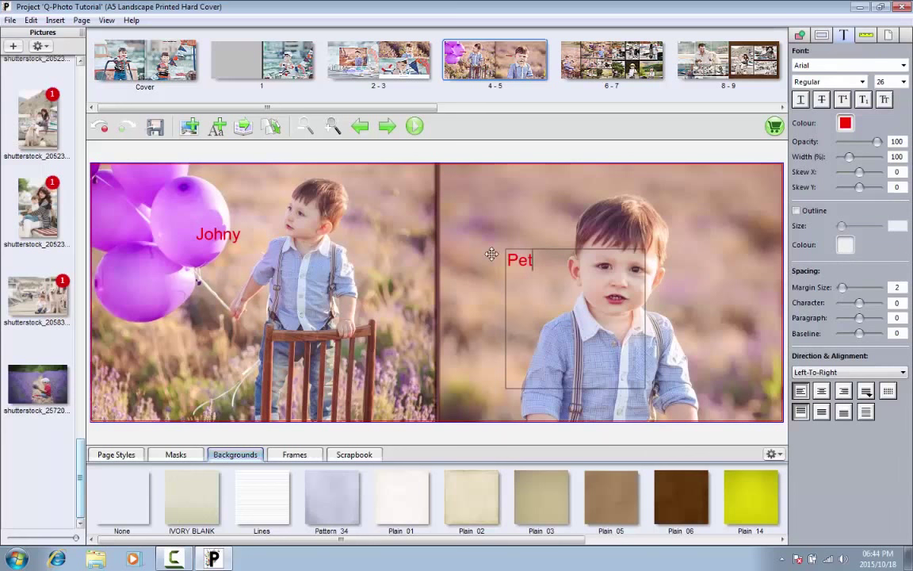
pyautogui.click(551, 230)
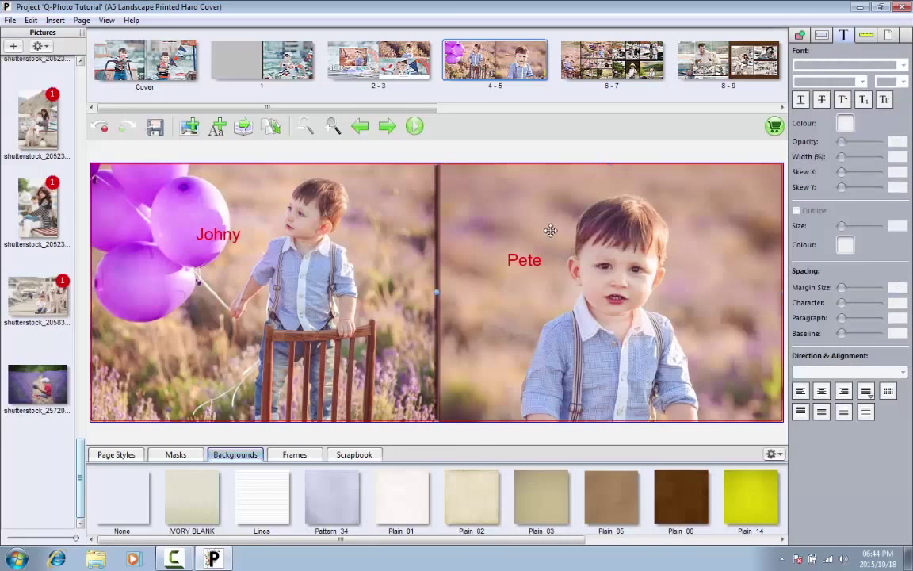